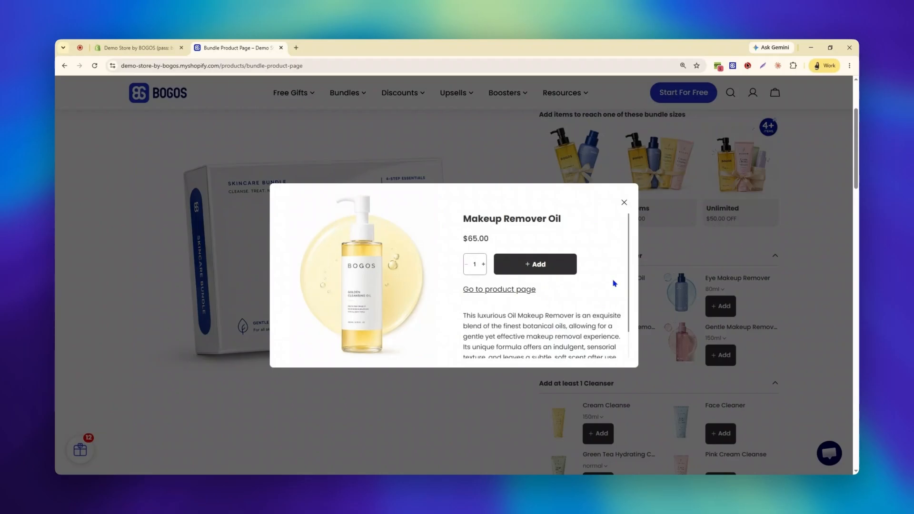
- Add one Makeup Remover Oil and the 120ml Eye Makeup Remover to the skincare bundle
click(552, 264)
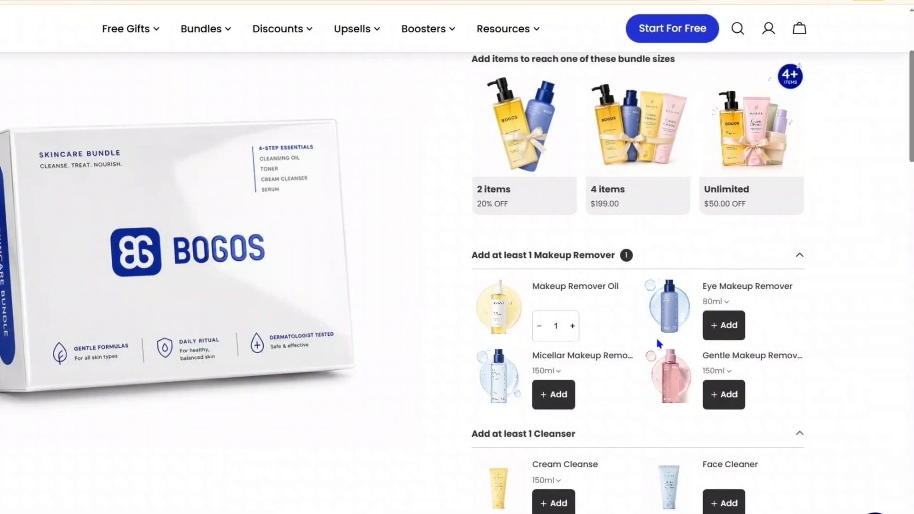
click(714, 292)
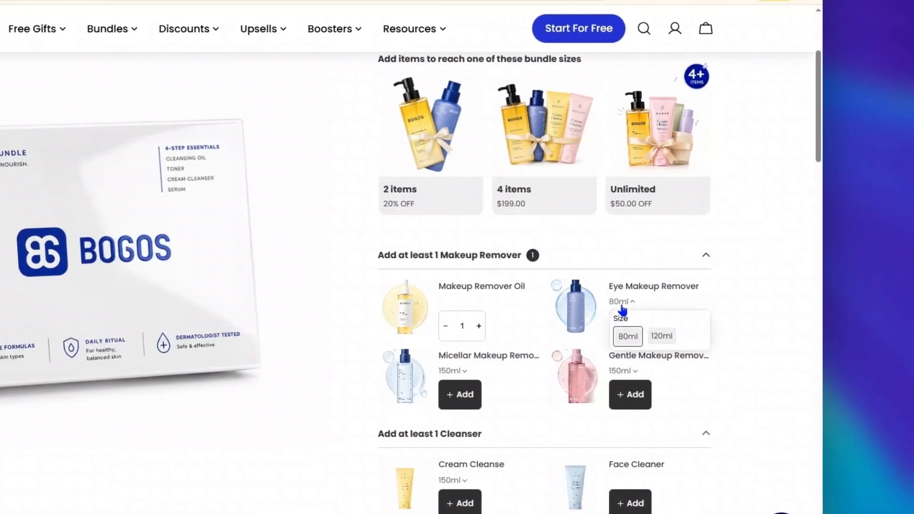
click(662, 336)
click(628, 325)
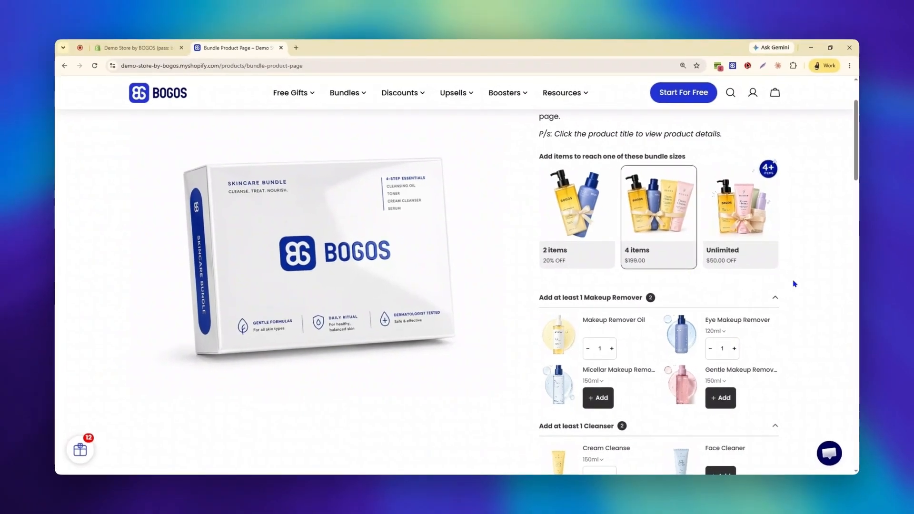
scroll(794, 284, down, 4)
click(659, 416)
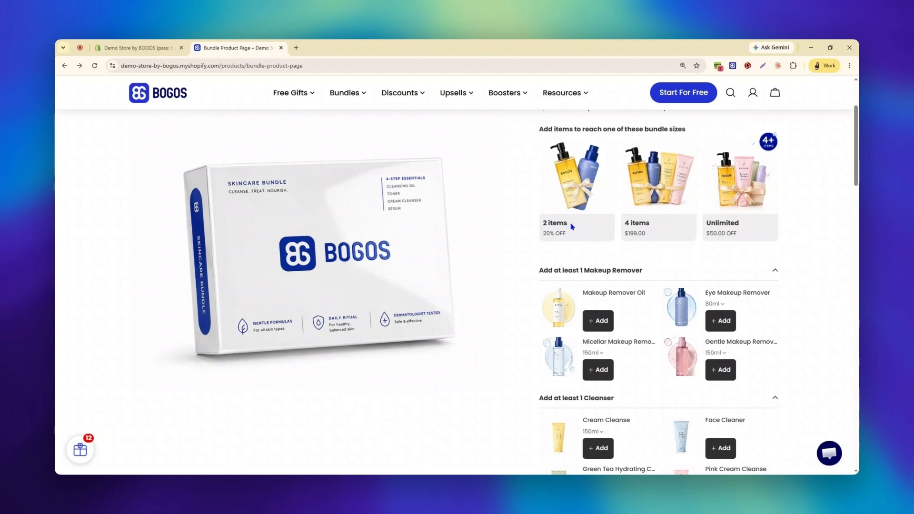
- Add Makeup Remover Oil, Micellar Makeup Remover and Eye Makeup Remover to the emptied bundle
click(598, 321)
click(598, 369)
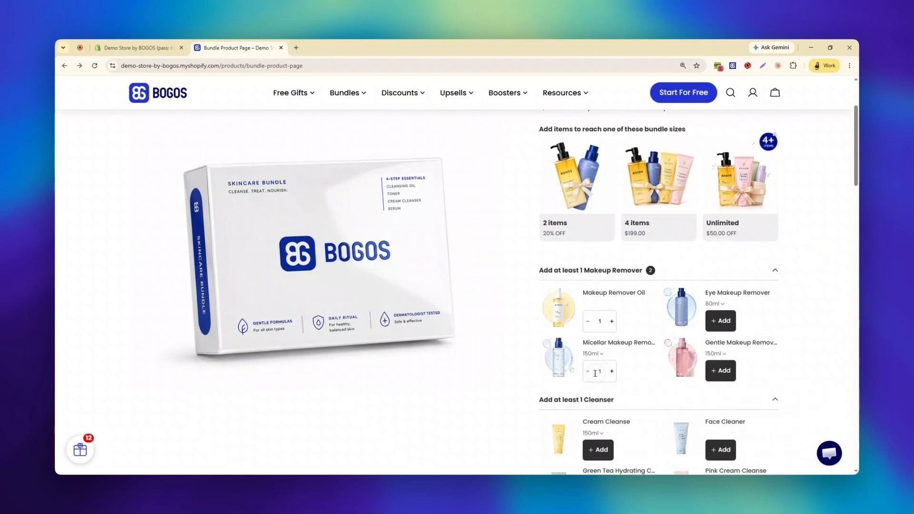
click(720, 320)
scroll(811, 280, down, 3)
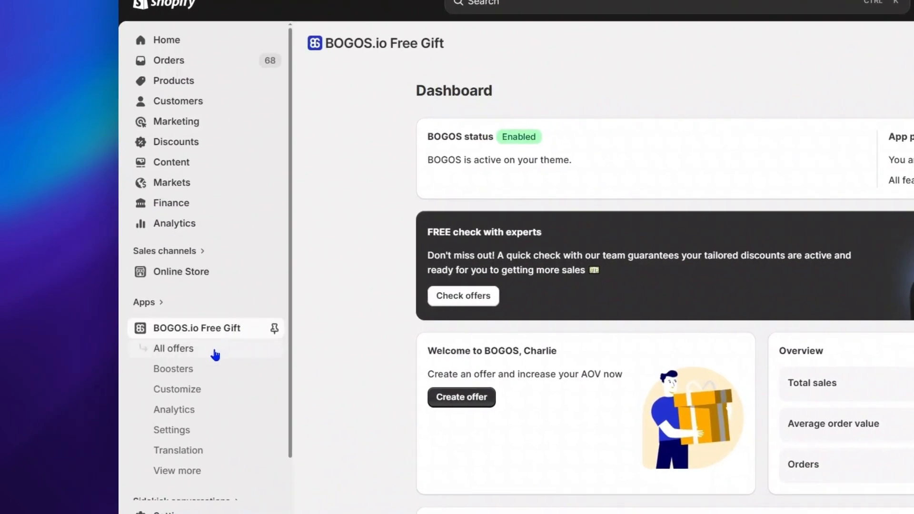
- From the BOGOS offers list in the Shopify admin, create a bundle offer of the Bundle product page type
click(216, 355)
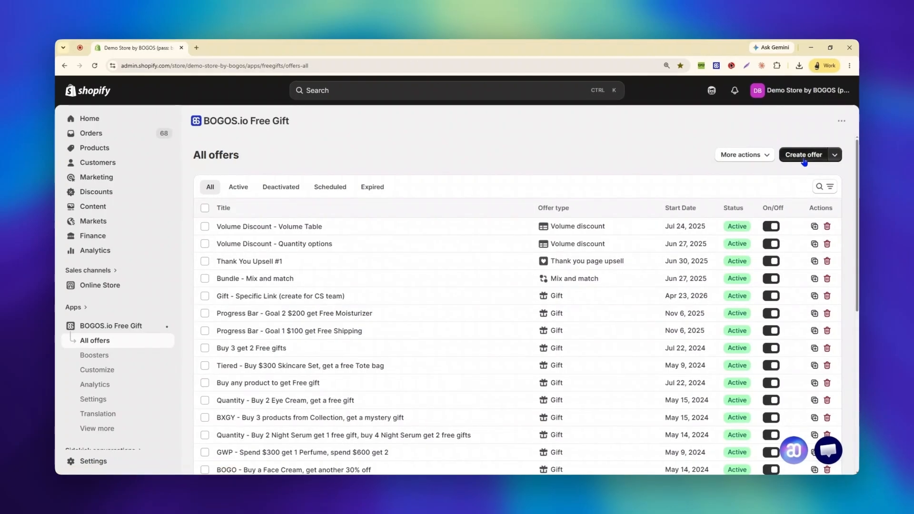
click(804, 157)
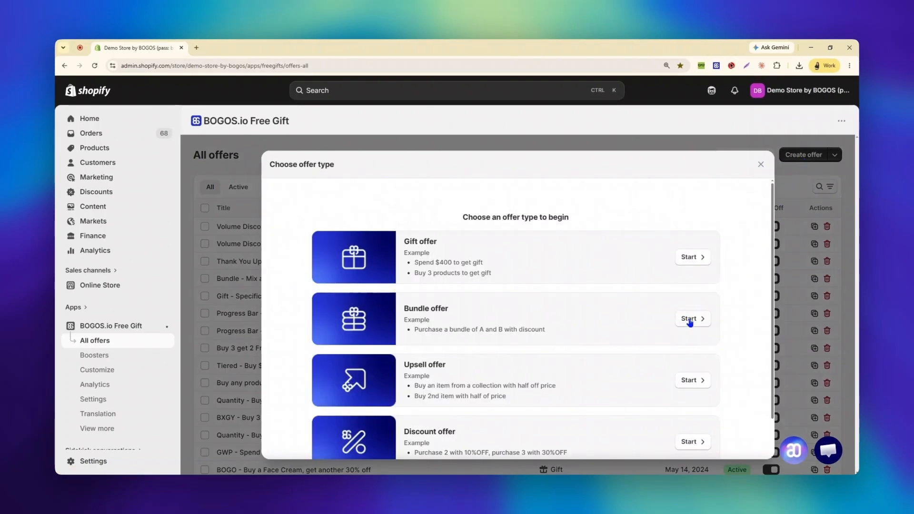
click(690, 322)
scroll(288, 422, down, 1)
click(286, 389)
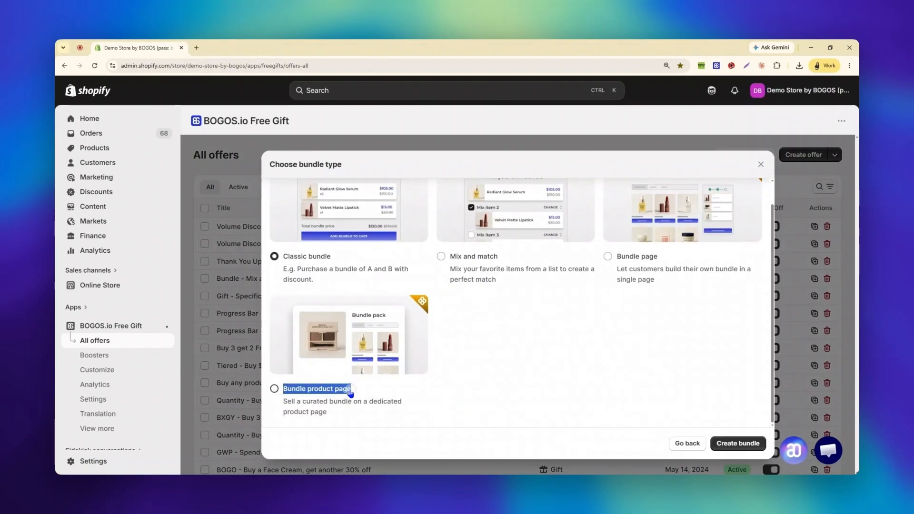
click(719, 446)
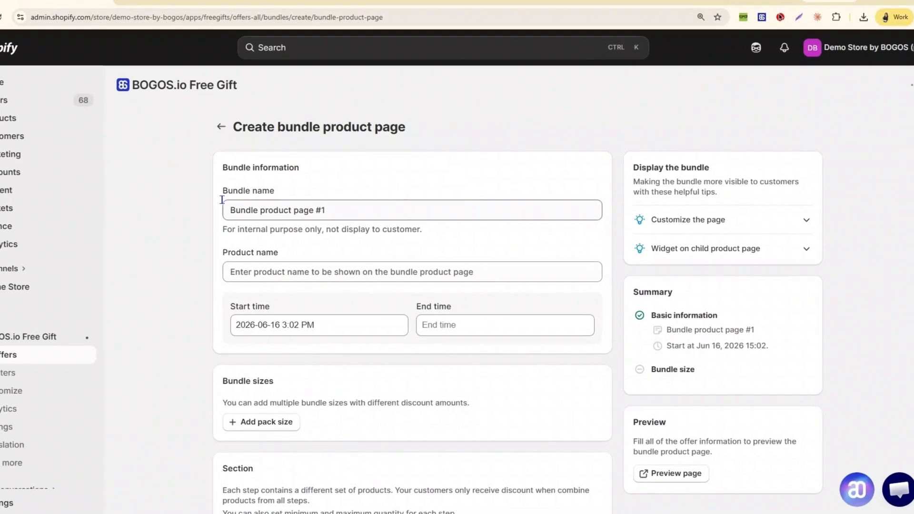
- Set the bundle's product name to "Cosmetics Kit"
drag(277, 209, 319, 211)
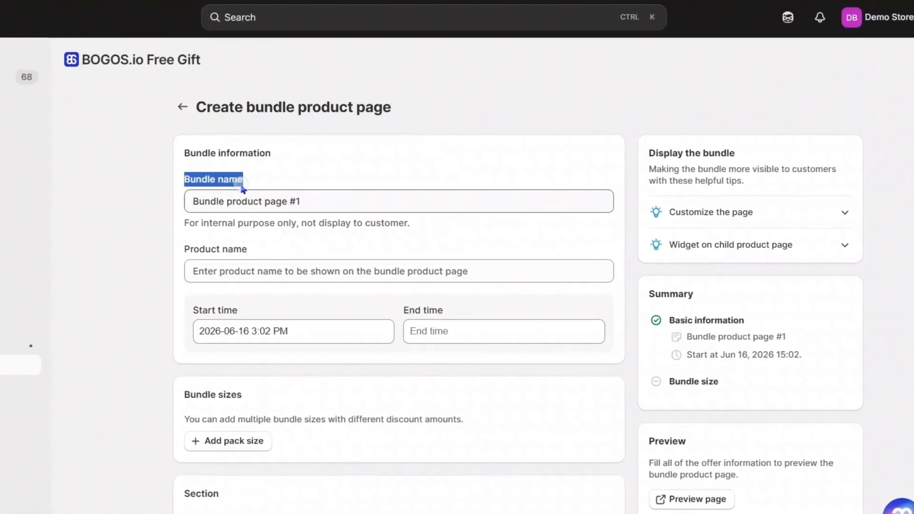
click(315, 210)
drag(187, 247, 253, 259)
click(249, 267)
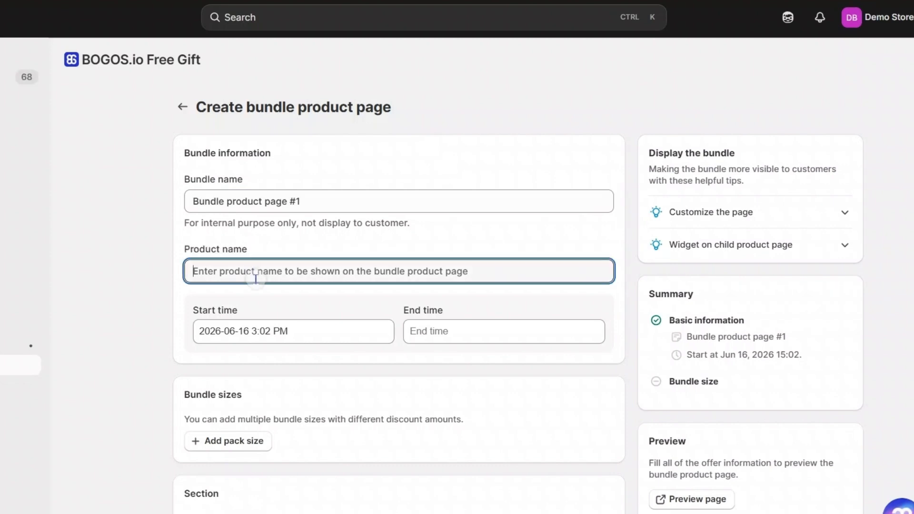
text(Cosmetics Kit)
click(273, 271)
click(347, 300)
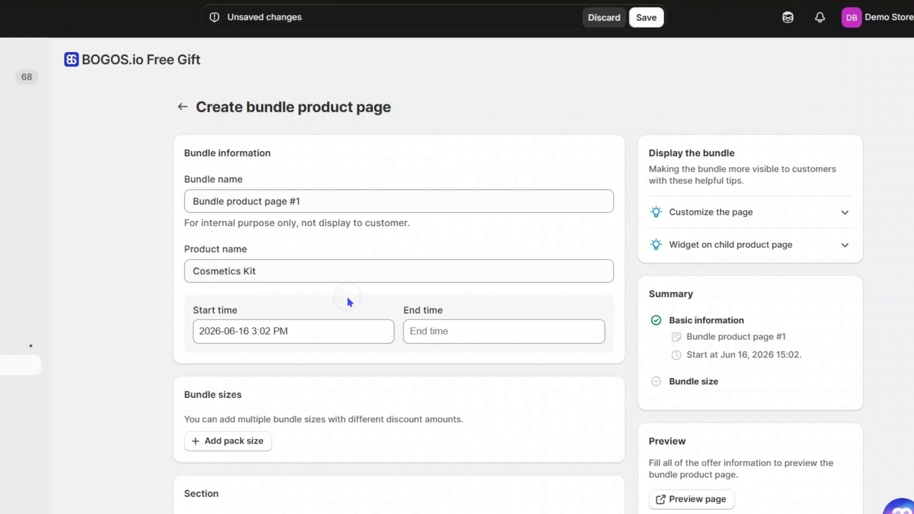
- View the date pickers for the bundle's start time and end time
click(328, 333)
click(525, 333)
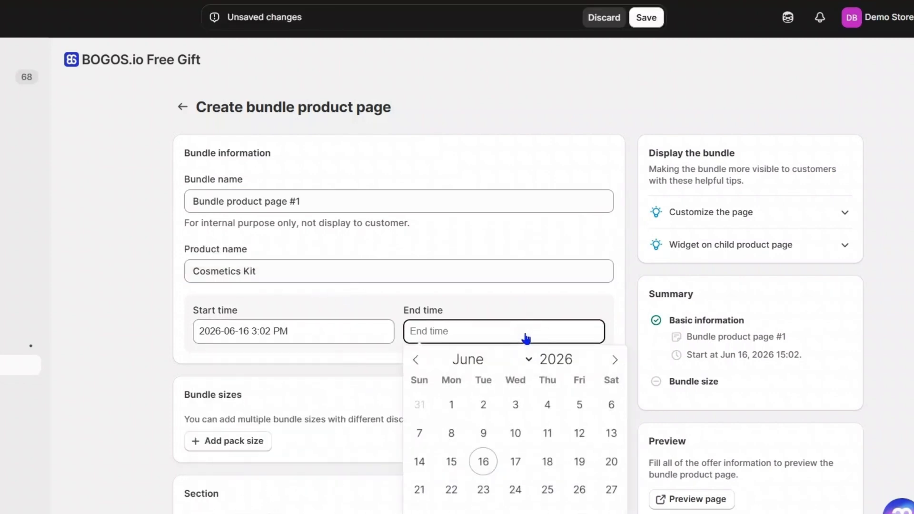
click(392, 362)
- Add the first pack size to the bundle, for 2 items with a 10% discount
scroll(618, 338, down, 3)
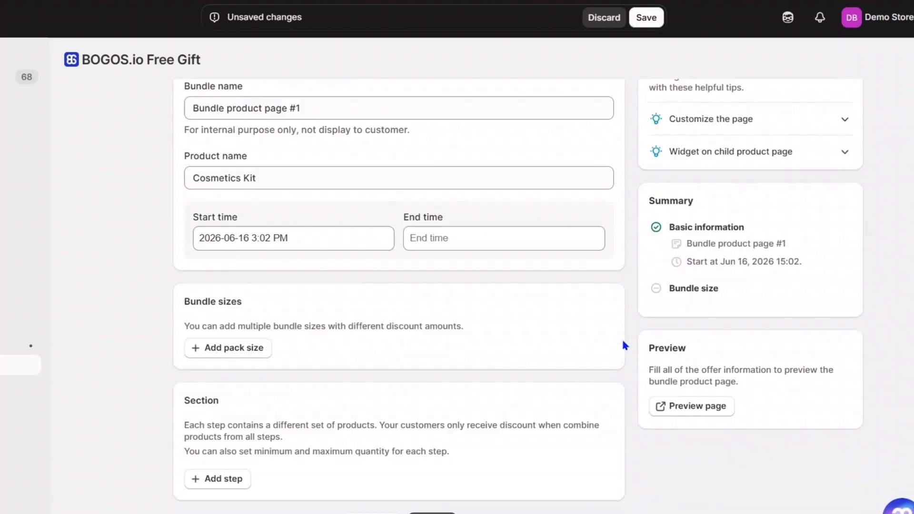
drag(188, 284, 251, 285)
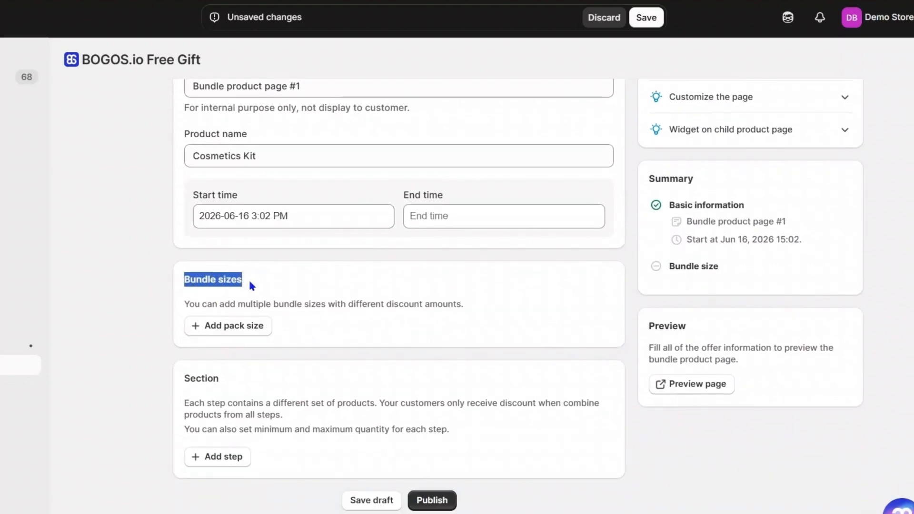
click(252, 285)
click(235, 329)
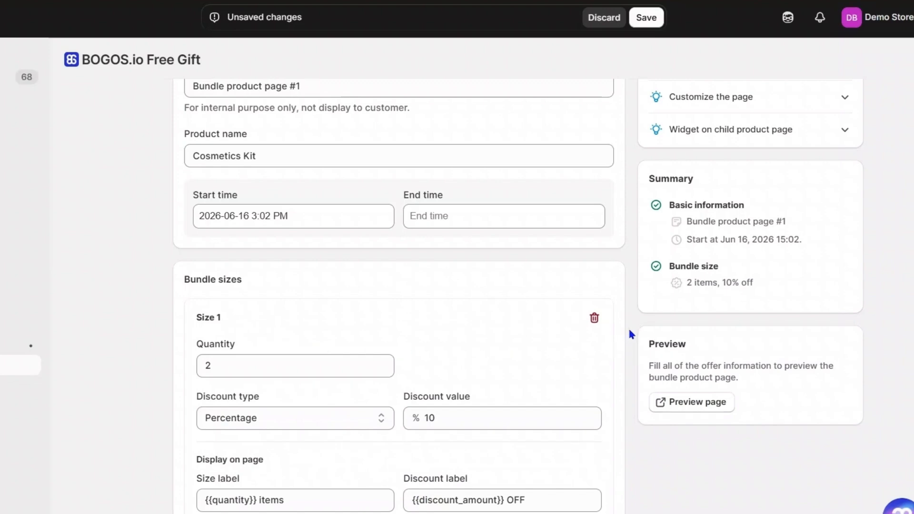
scroll(630, 334, down, 3)
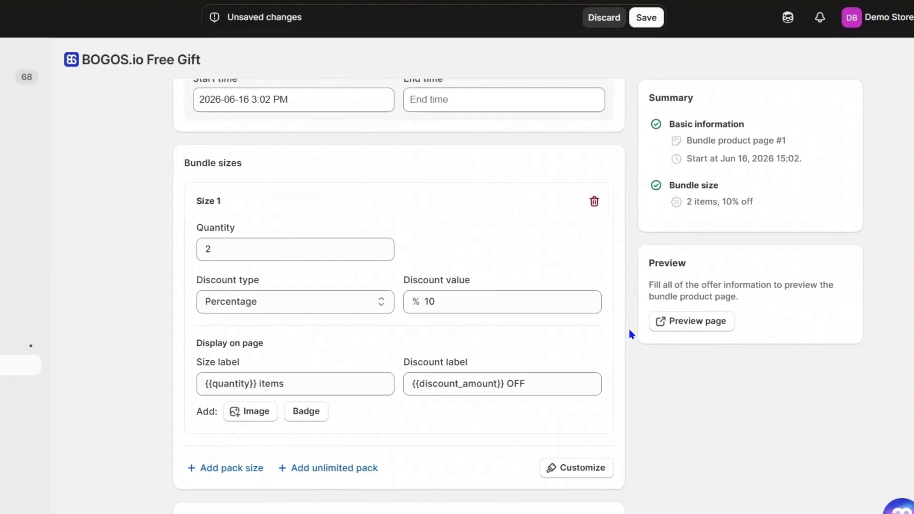
click(350, 247)
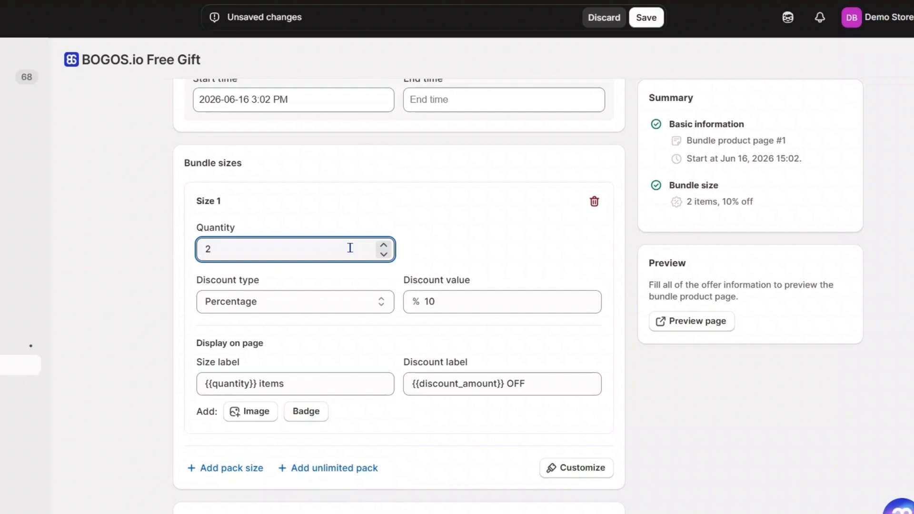
- Try the fixed amount and fixed price discount types for Size 1, adding an AUD price of 300
click(339, 304)
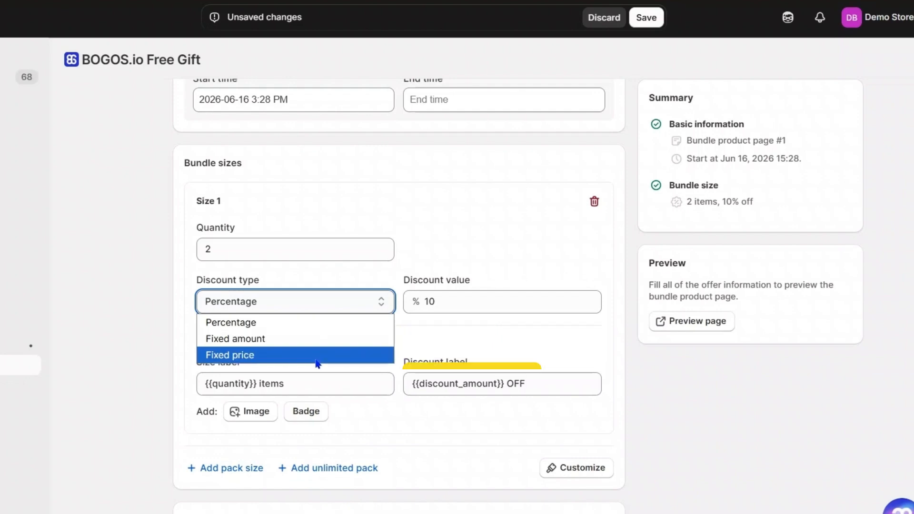
click(320, 344)
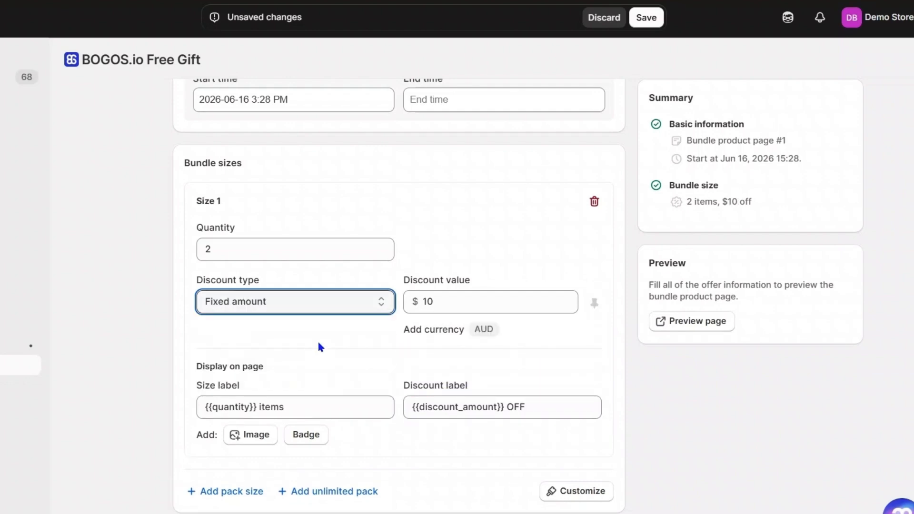
click(318, 304)
click(313, 355)
click(483, 329)
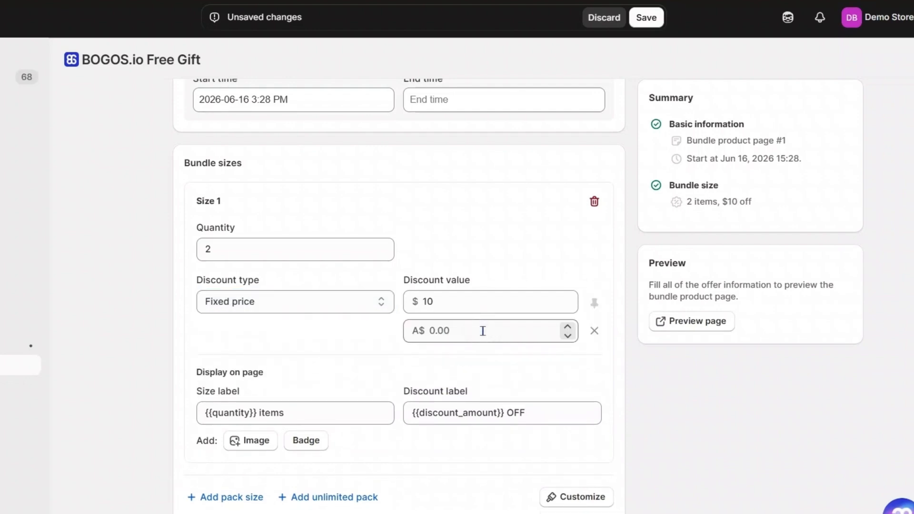
click(483, 330)
text(300)
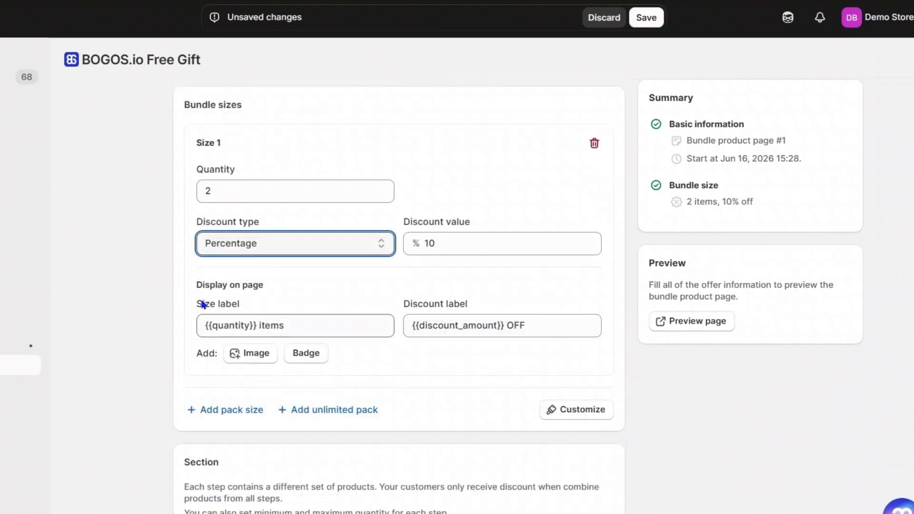
- Enable an image and a badge for Size 1 and set the badge style to Image badge
drag(196, 305, 243, 306)
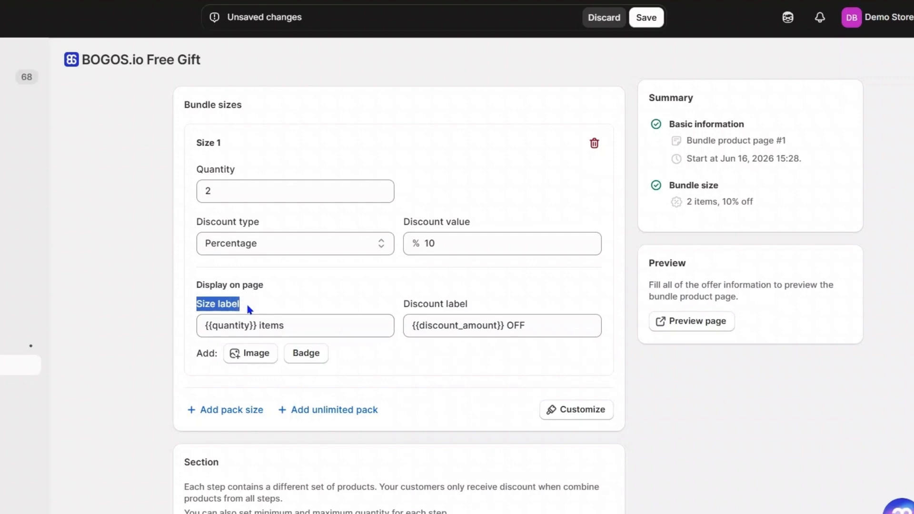
click(247, 301)
drag(403, 305, 478, 312)
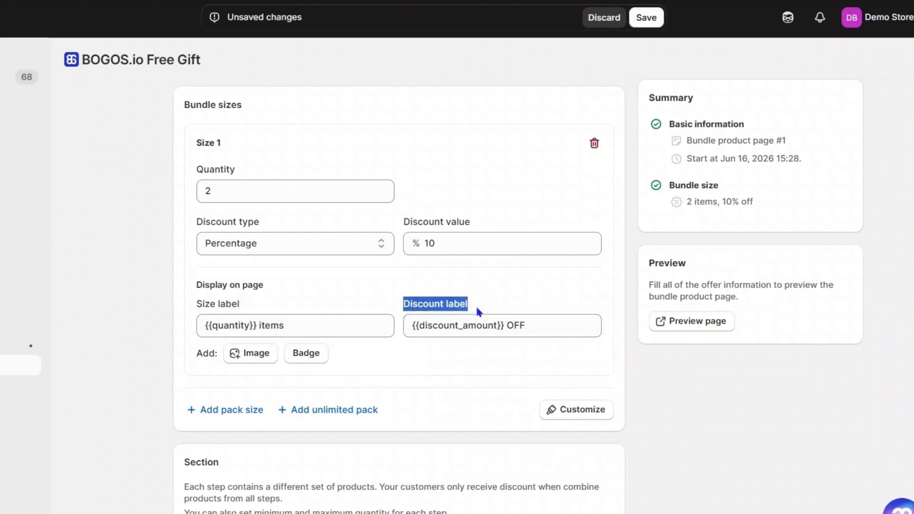
click(477, 311)
click(262, 356)
click(259, 358)
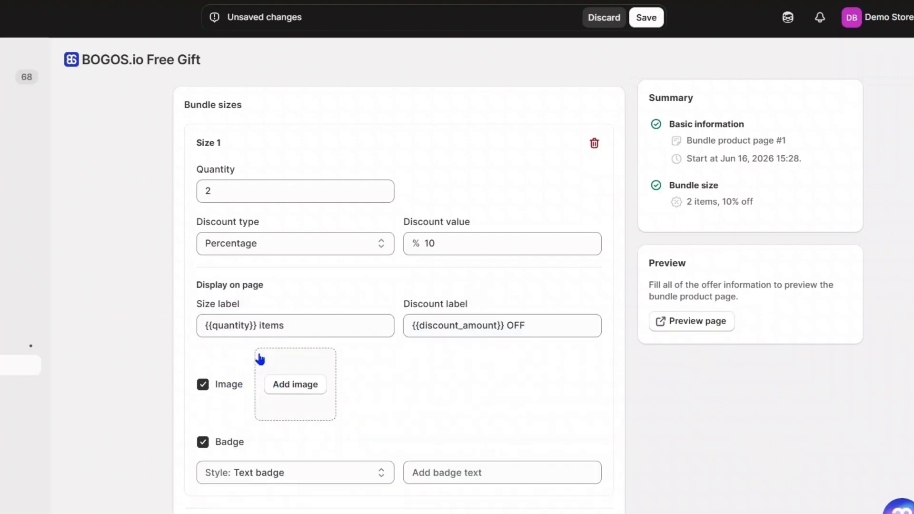
click(373, 478)
click(359, 508)
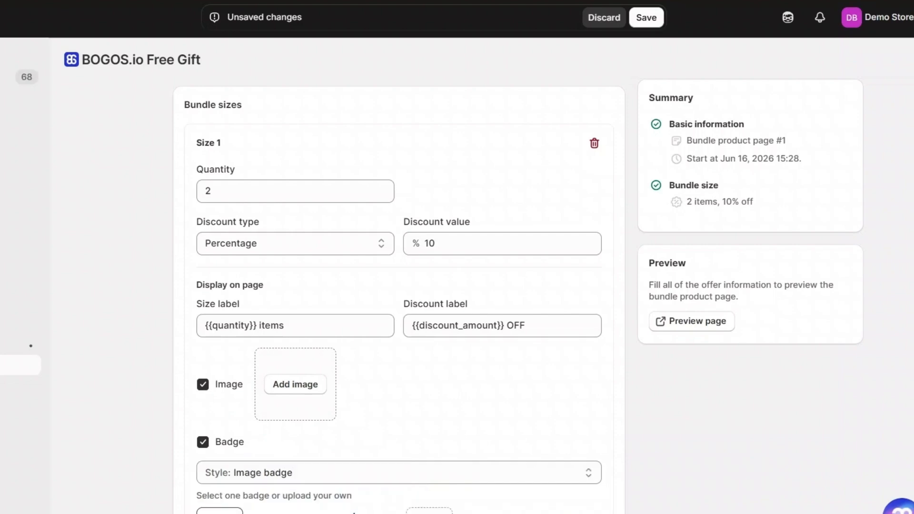
scroll(529, 496, down, 2)
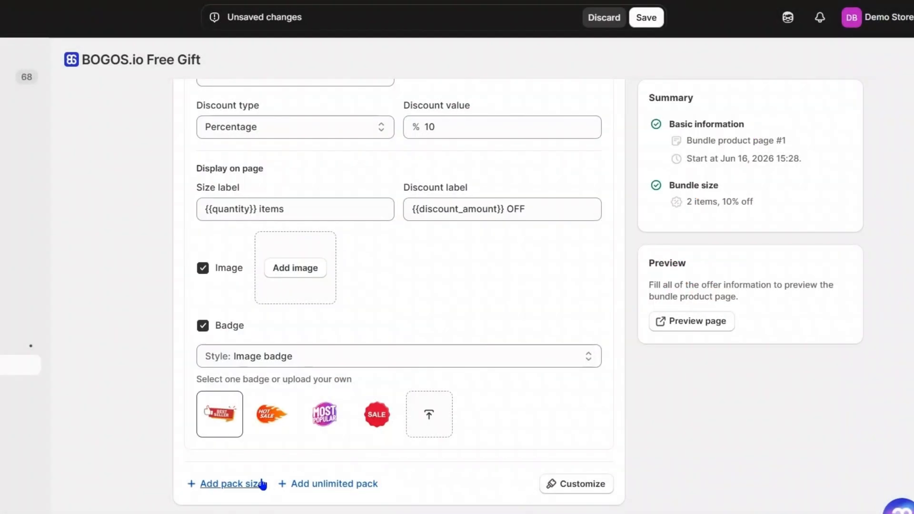
- Add two more pack sizes to the bundle, for 3 items and 4 items
click(243, 484)
scroll(500, 433, down, 6)
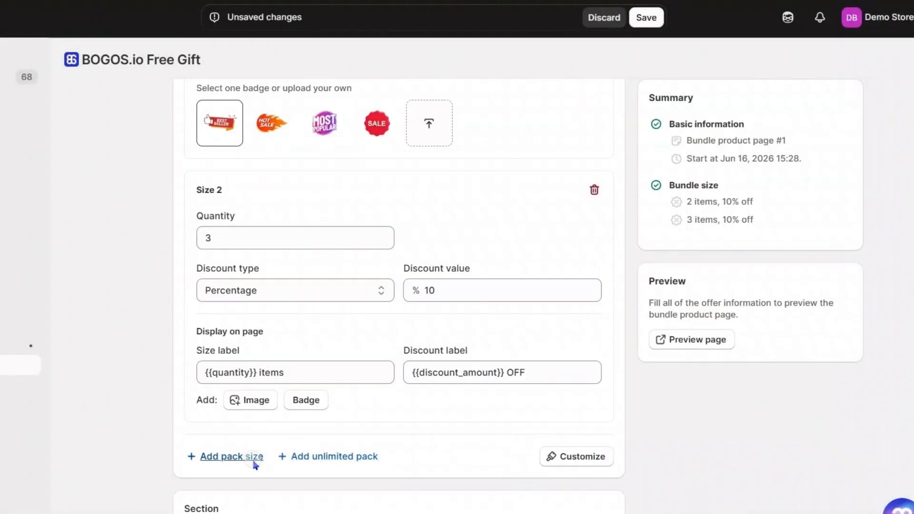
click(254, 463)
scroll(532, 434, down, 3)
scroll(548, 431, down, 2)
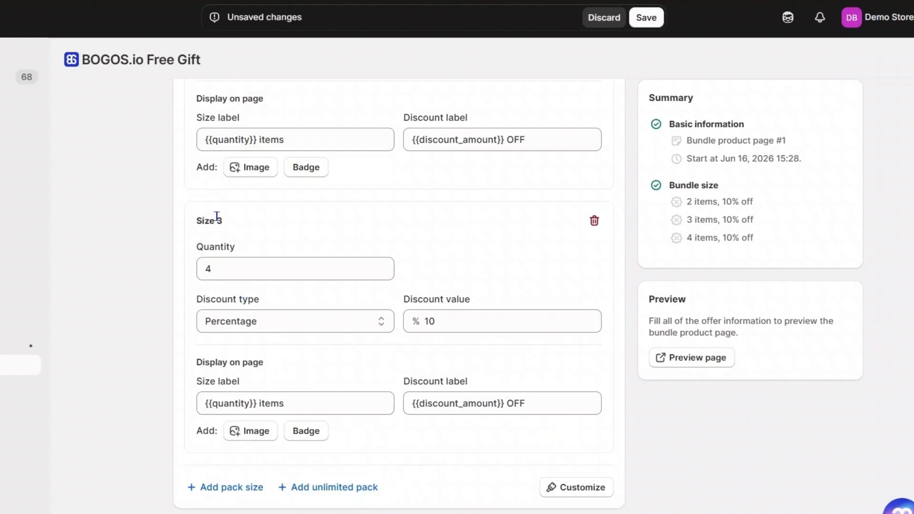
- Add an unlimited pack size and set its percentage discount value to 40
click(323, 487)
scroll(629, 445, down, 5)
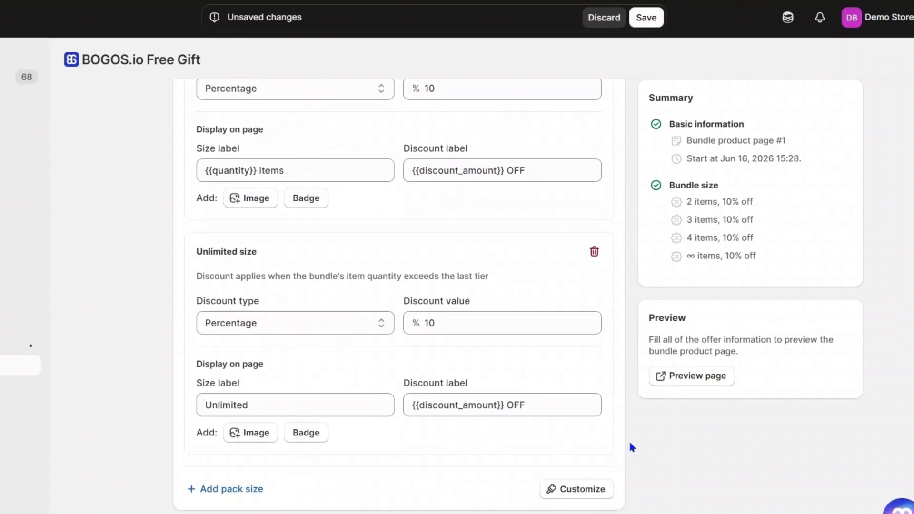
scroll(609, 442, up, 3)
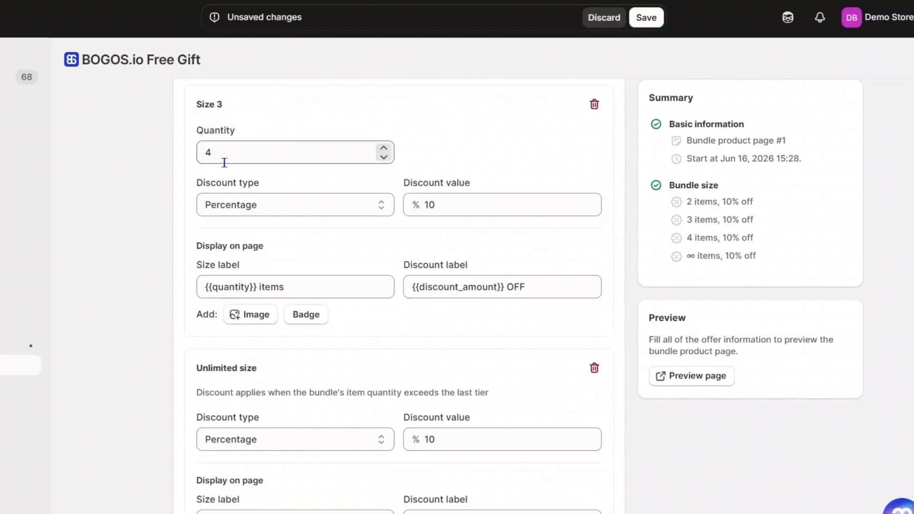
scroll(505, 364, down, 4)
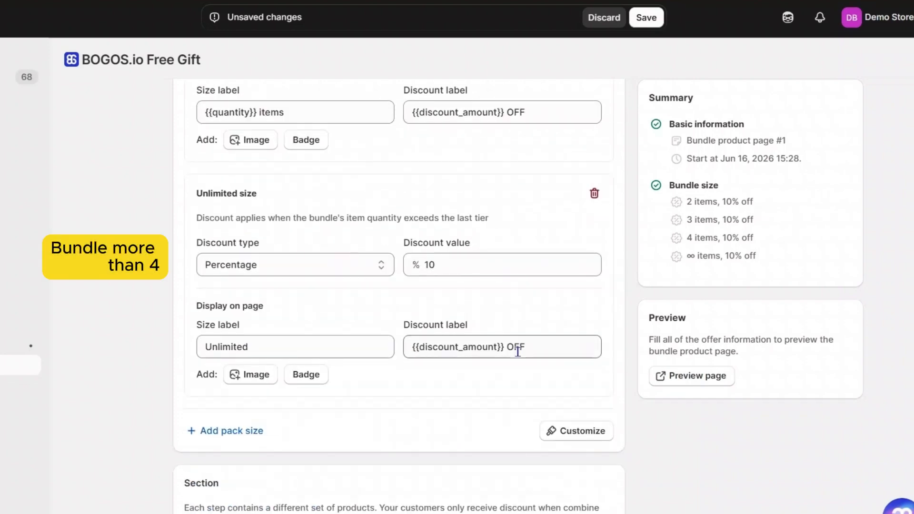
double_click(452, 264)
text(50)
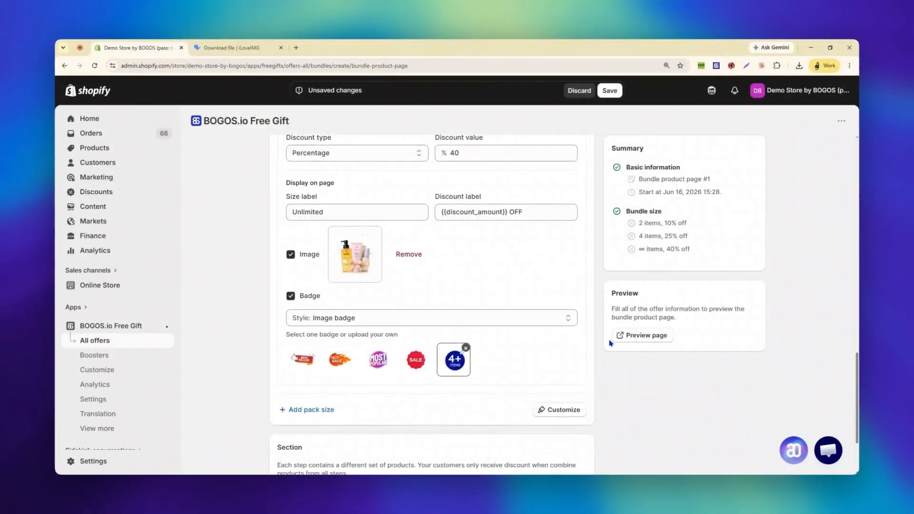
- Open the customization of the pack size selector and choose the vertical image orientation
click(549, 414)
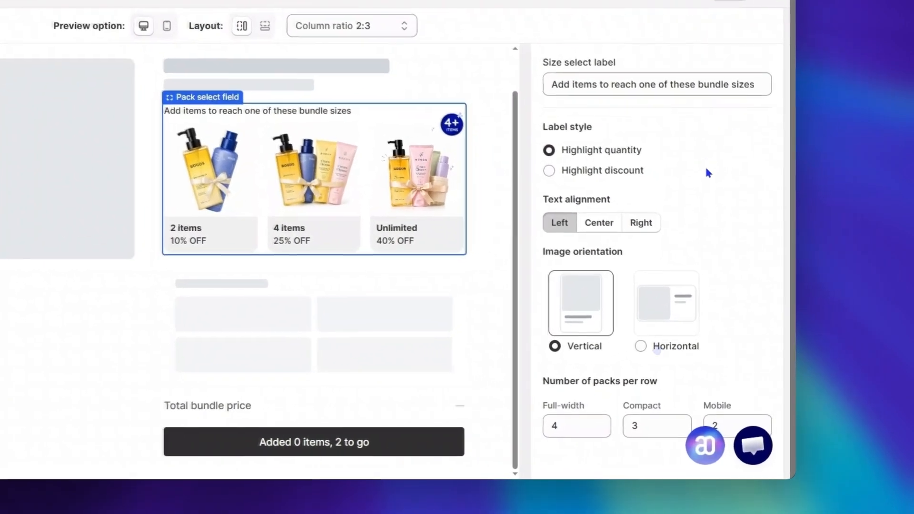
click(757, 379)
click(570, 346)
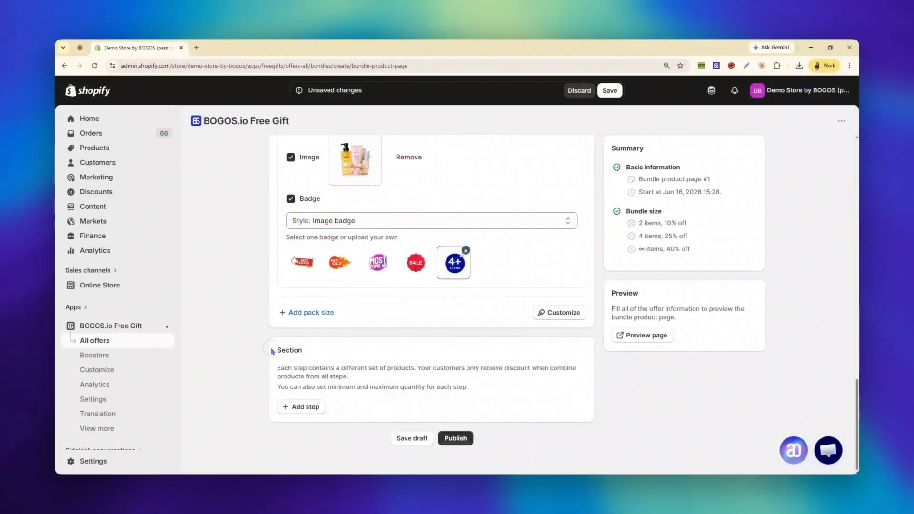
- Add a first step to the bundle's Section and review the products assigned to Step 1 and Step 2
drag(272, 349, 303, 353)
click(305, 353)
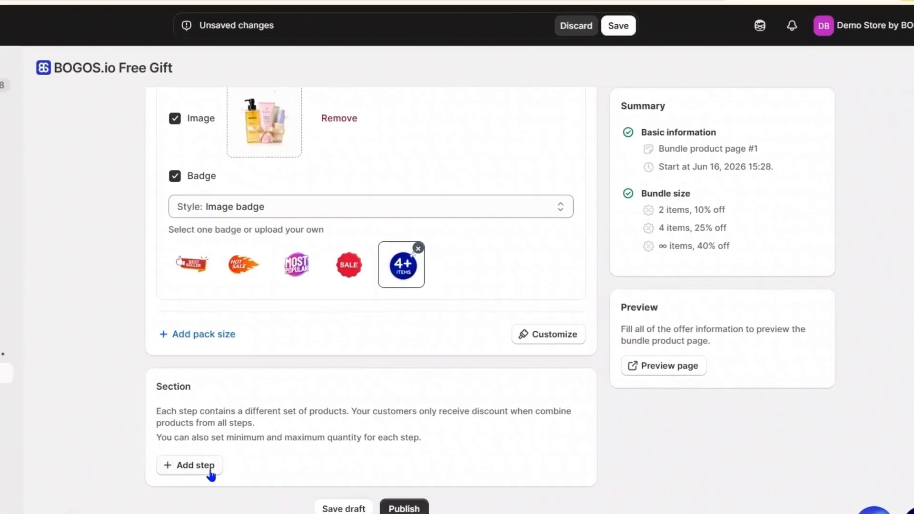
click(304, 407)
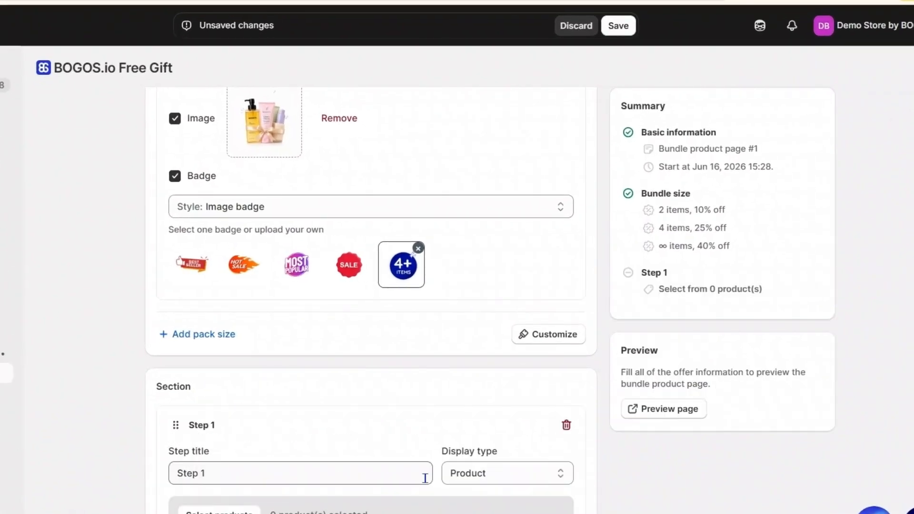
scroll(612, 414, down, 2)
scroll(619, 467, down, 2)
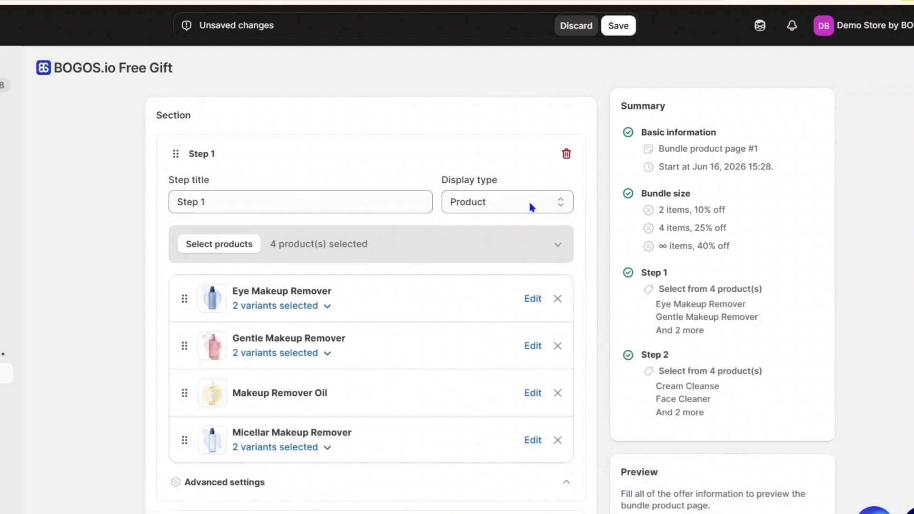
scroll(599, 321, down, 7)
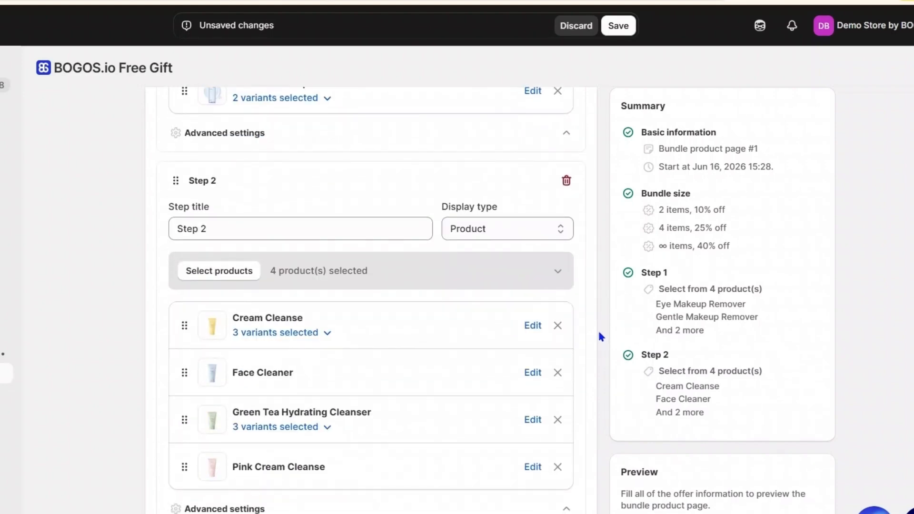
- Title the first step Add Makeup Remover and open its display type options
scroll(600, 337, up, 7)
click(237, 200)
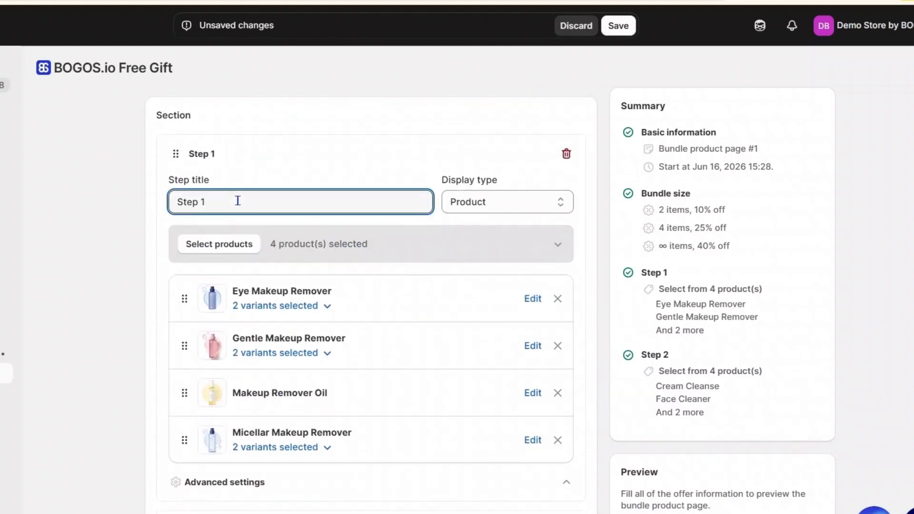
key(ctrl+a)
text(Add Makeup Remover)
click(339, 181)
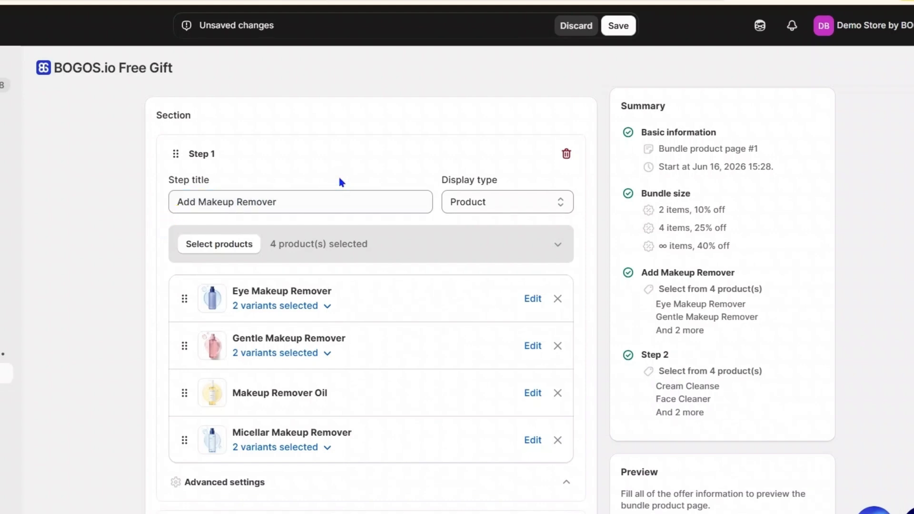
click(533, 204)
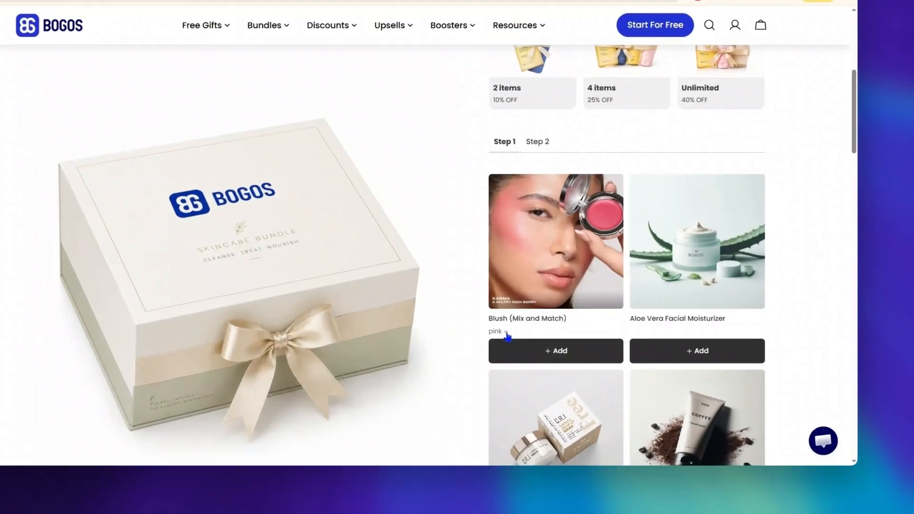
- On the storefront's Cosmetics Kit page, switch the Blush (Mix and Match) color to floral and beige
click(546, 358)
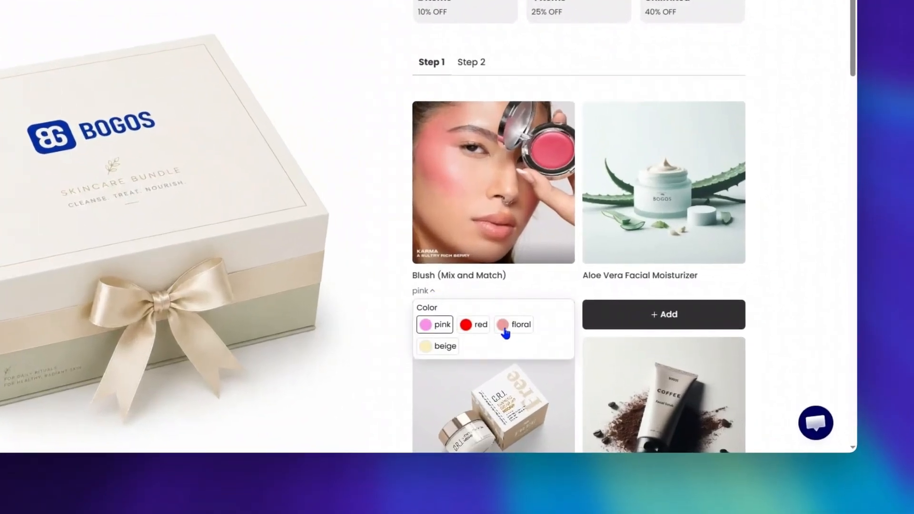
click(505, 328)
click(424, 291)
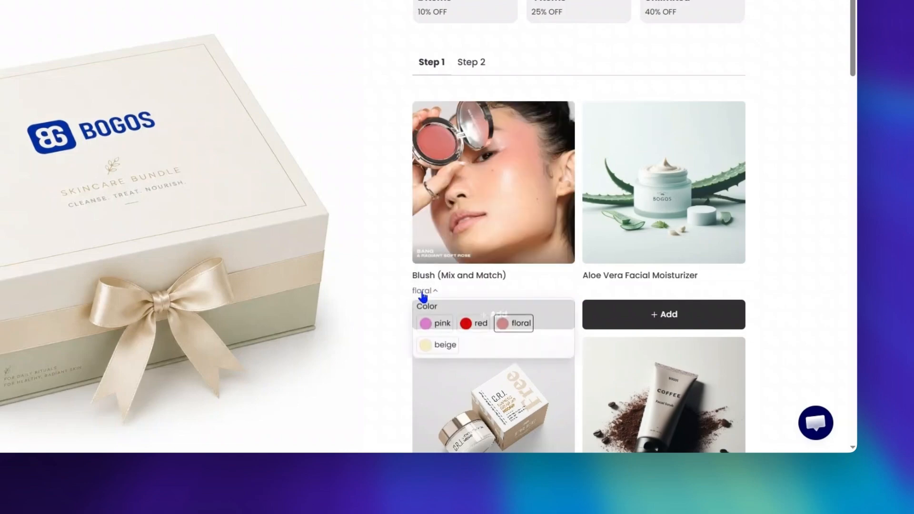
click(438, 348)
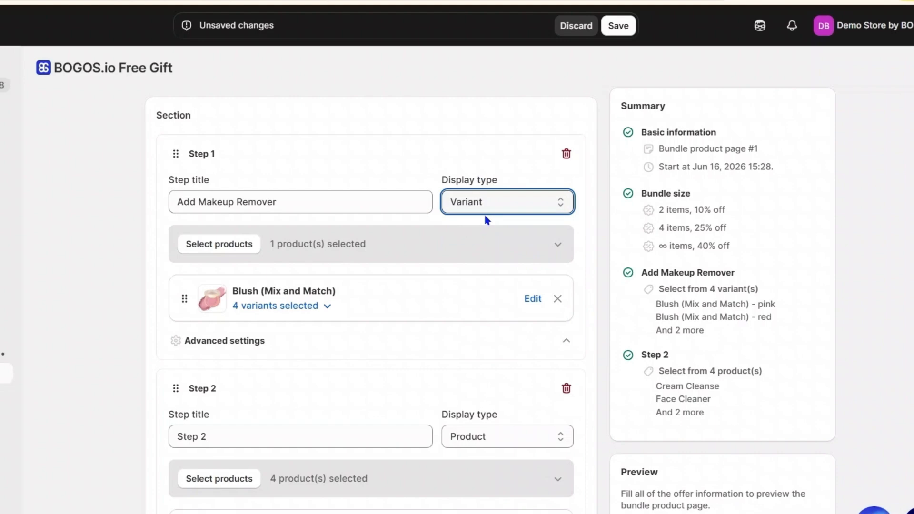
- List the selected variants of Blush (Mix and Match) and open the page customization to preview how they are displayed
click(327, 306)
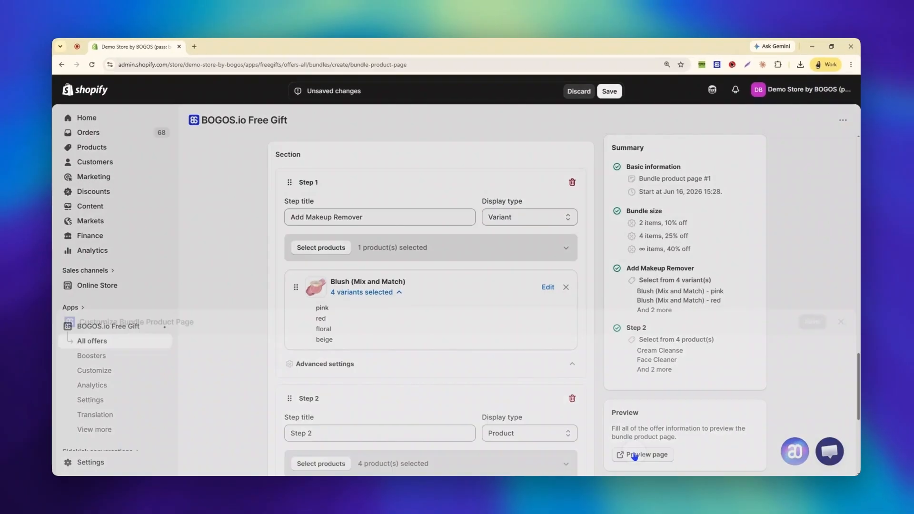
click(643, 513)
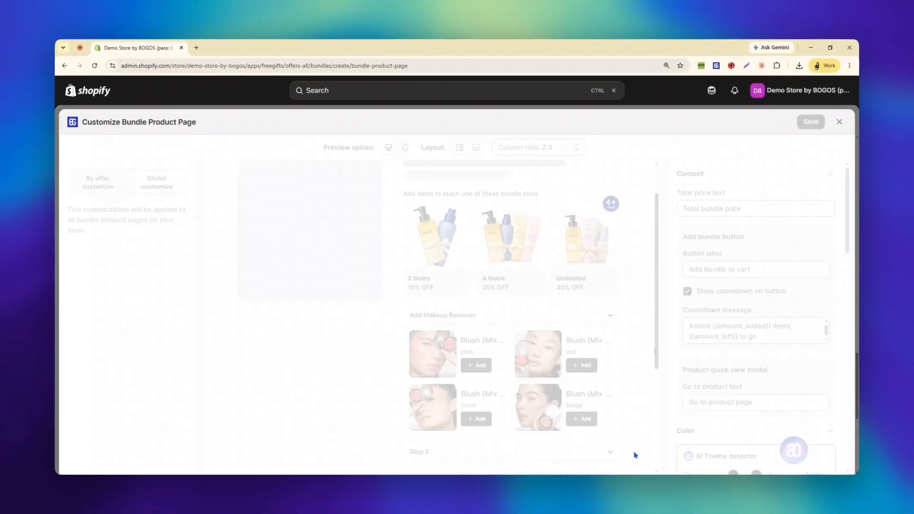
scroll(641, 342, down, 1)
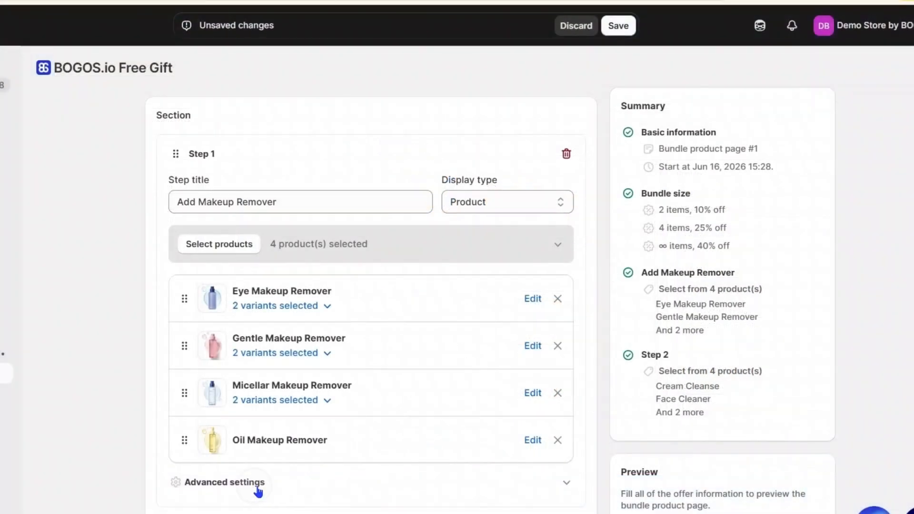
- Set a minimum quantity of 1 for the Add Makeup Remover step
scroll(543, 481, down, 2)
click(175, 393)
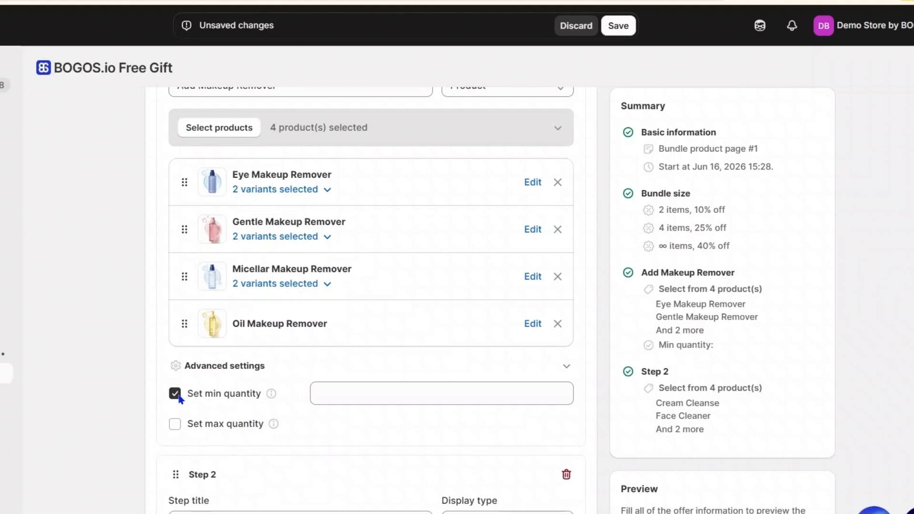
click(331, 391)
text(1)
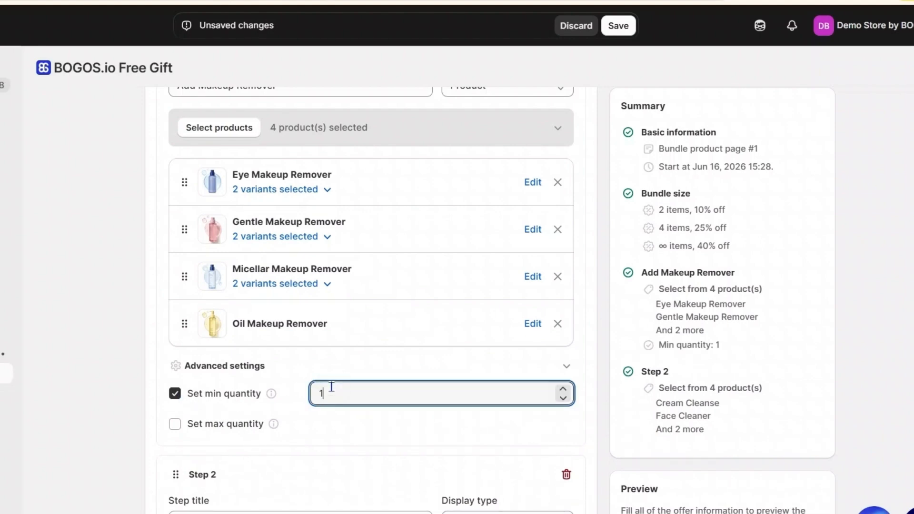
- Try a maximum quantity of 4 for the Add Makeup Remover step and turn that limit off again
click(175, 424)
click(352, 427)
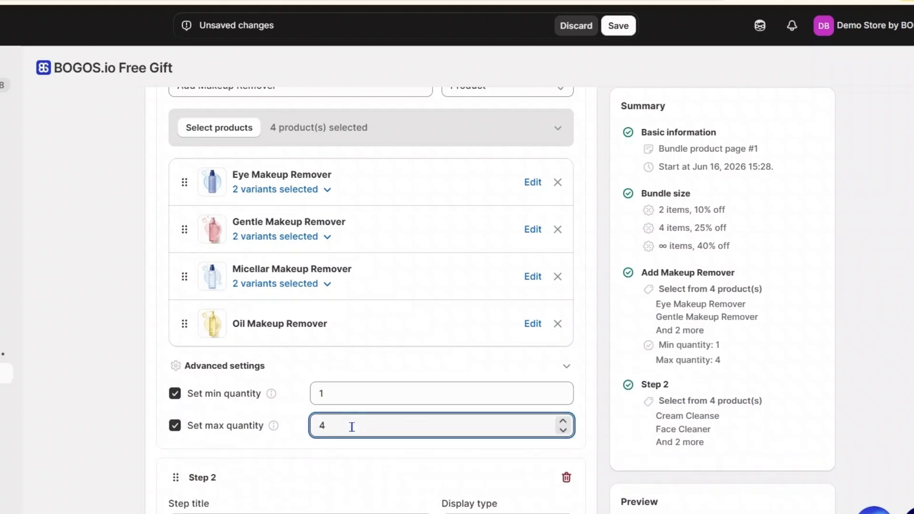
click(176, 425)
- Add further product steps to the bundle after Step 2
scroll(601, 441, down, 6)
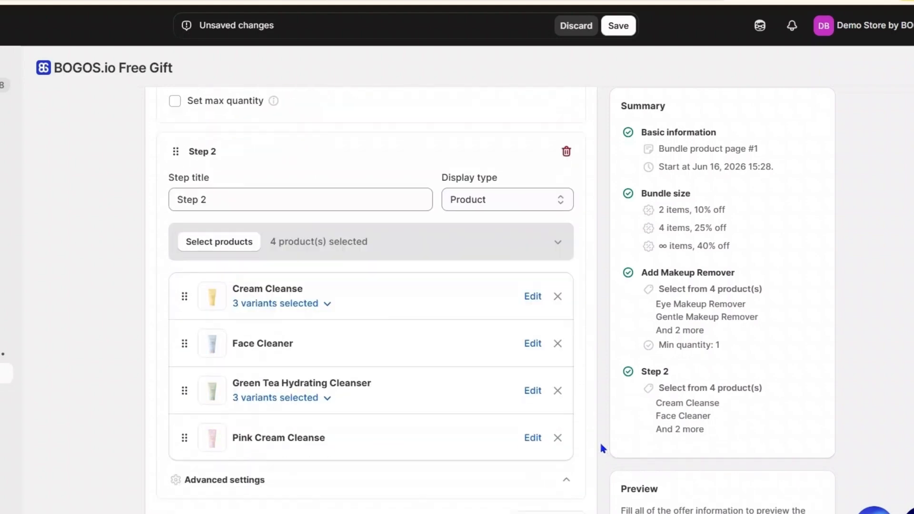
click(188, 495)
scroll(597, 449, down, 3)
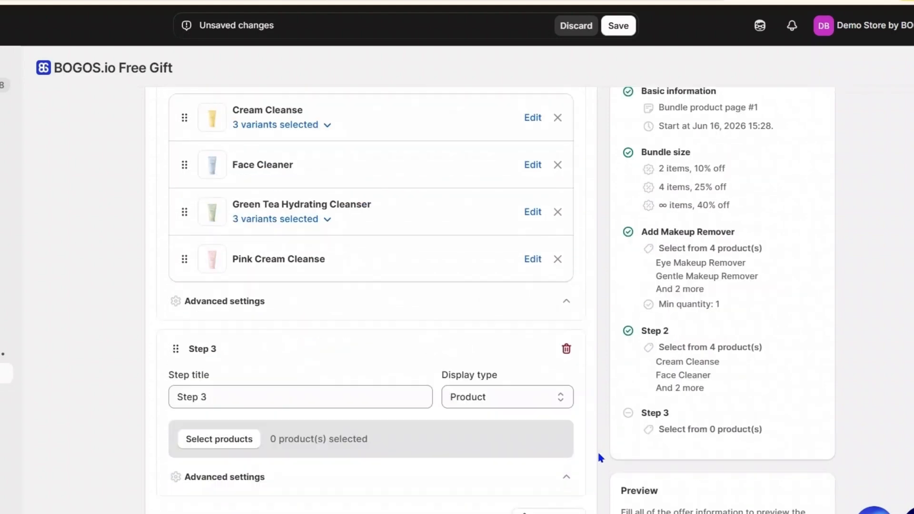
scroll(599, 456, down, 1)
click(190, 494)
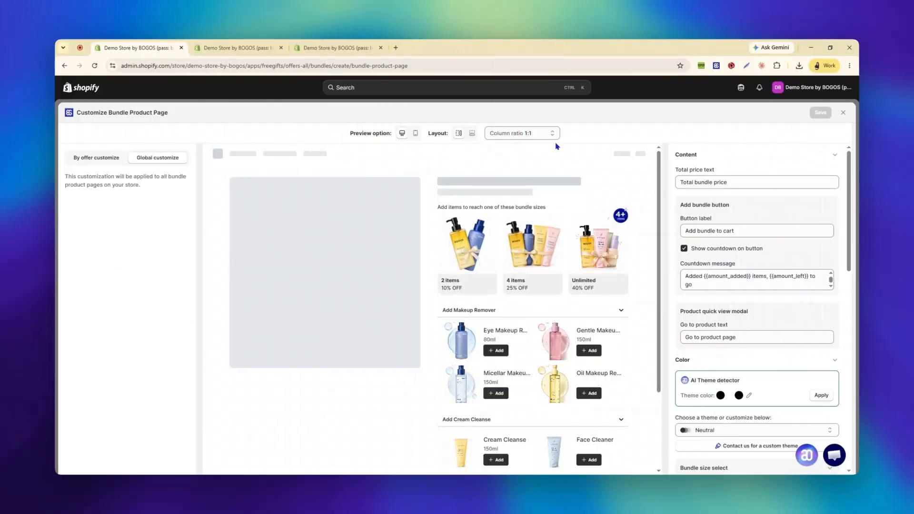
- Preview the bundle page on mobile and desktop, and compare the below-image layout with the side-by-side layout
click(416, 134)
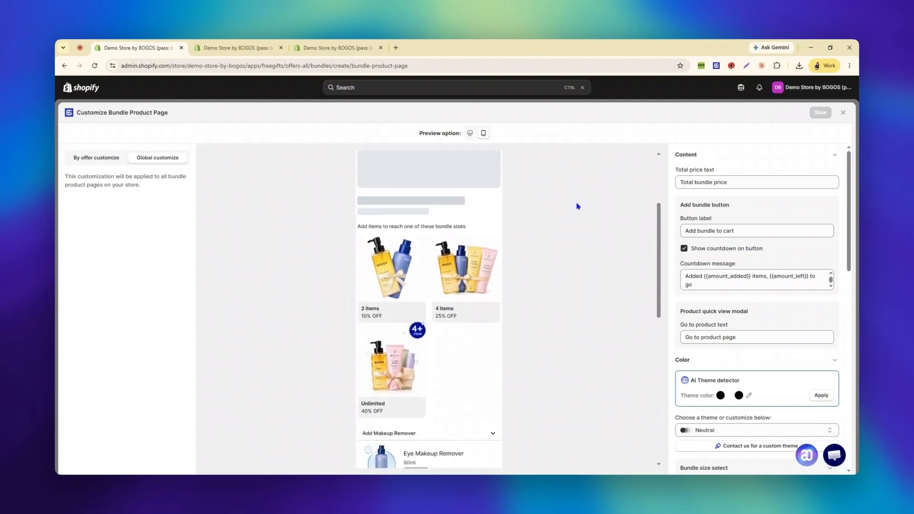
click(470, 134)
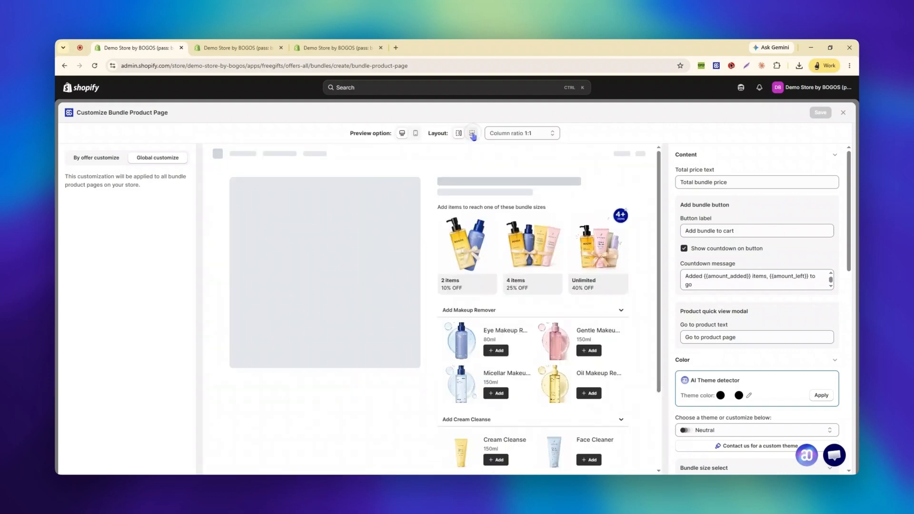
click(472, 134)
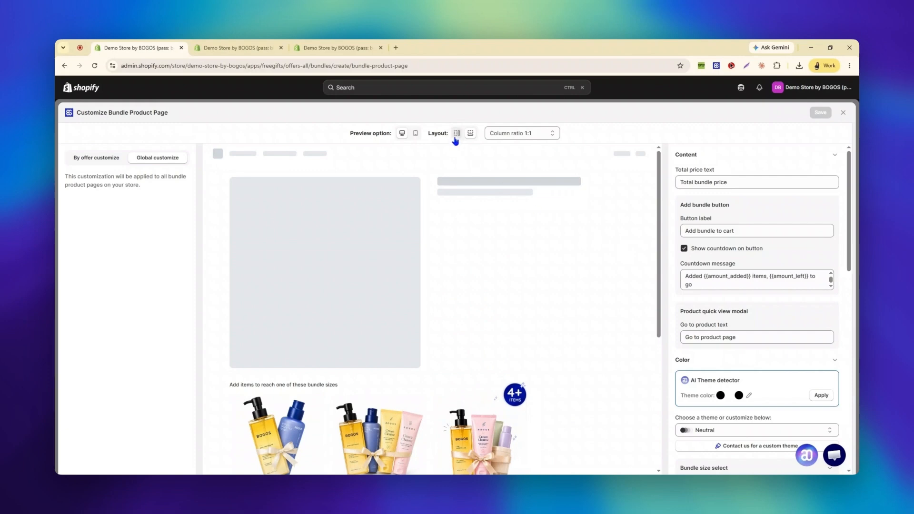
click(457, 134)
- Set the column ratio to 2:3 after trying 2:1, and switch to the layout that places the bundle below the product image
click(522, 133)
click(539, 157)
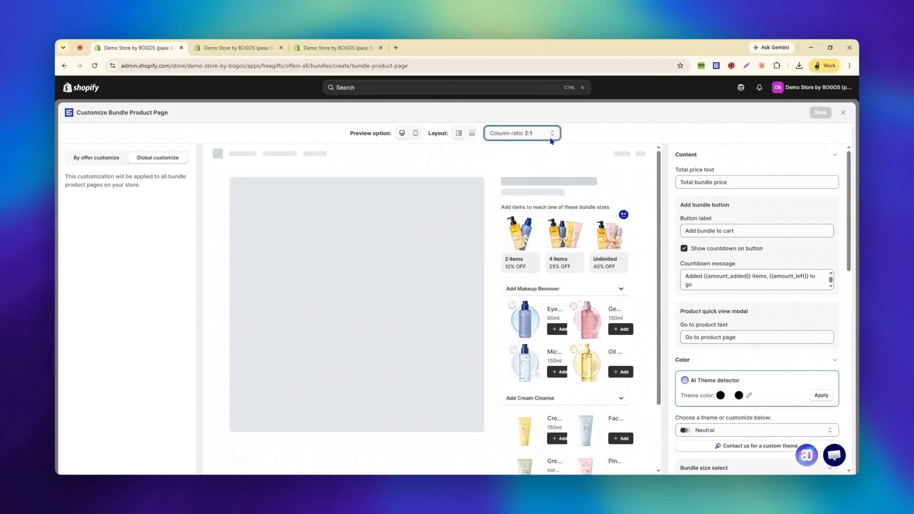
click(551, 140)
click(523, 170)
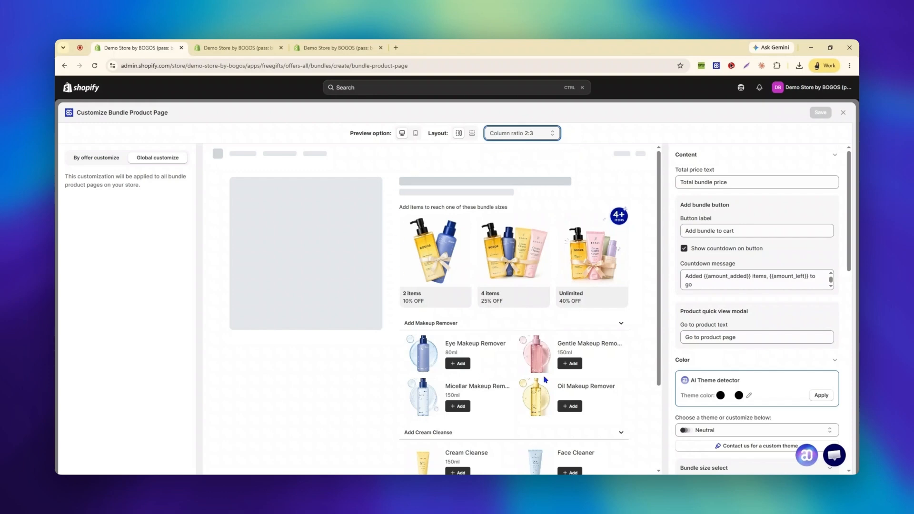
click(471, 134)
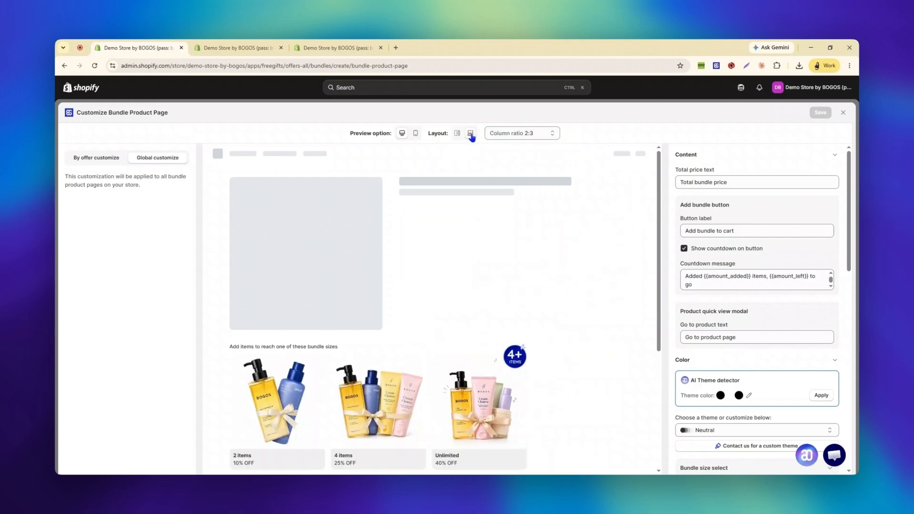
scroll(585, 286, down, 5)
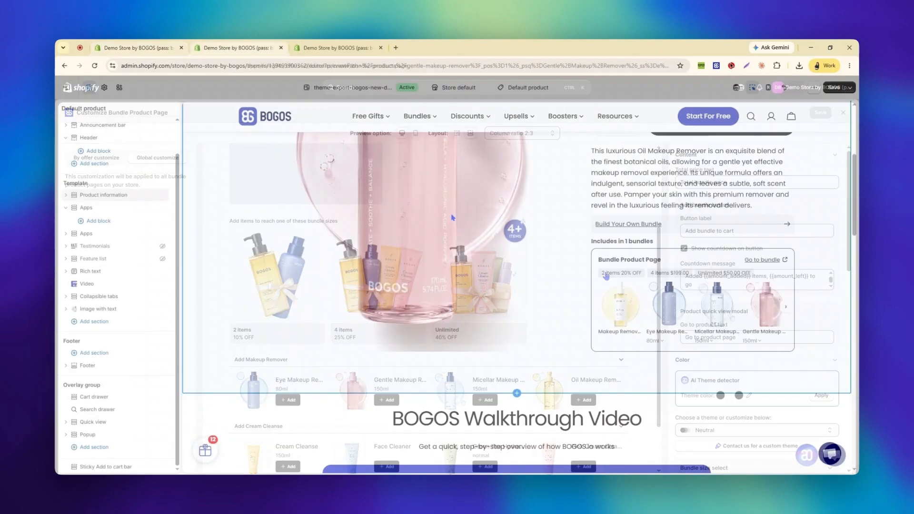
- In the theme editor, add the BOGOS: Bundle PDP app section below the product information and set its offer id to 26300
click(515, 394)
text(Bun)
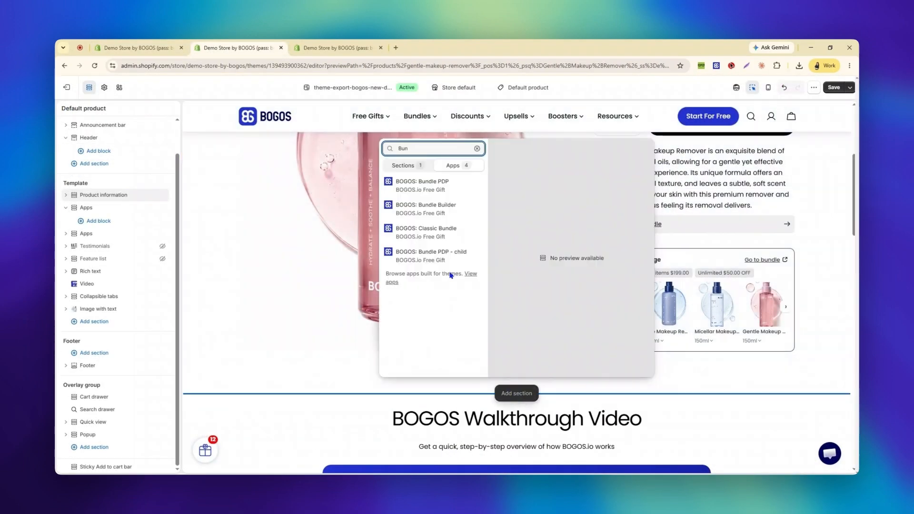
click(448, 190)
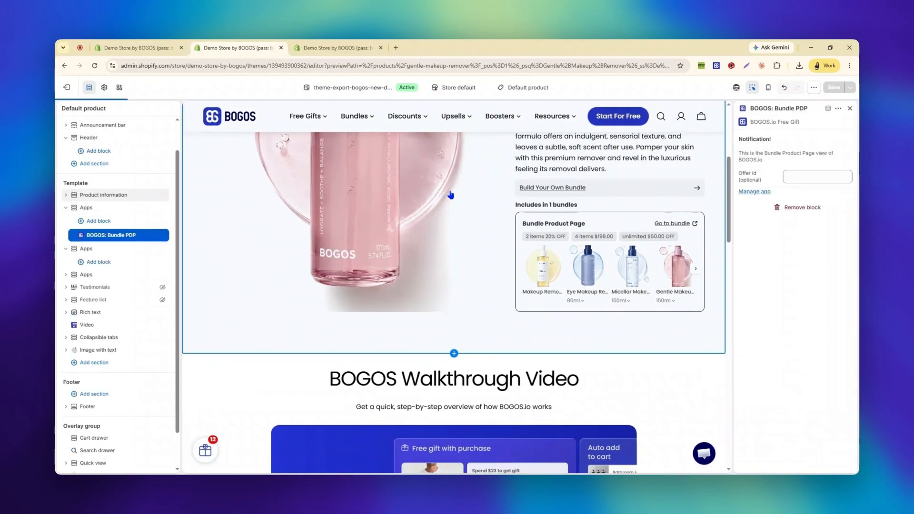
click(801, 177)
text(26300)
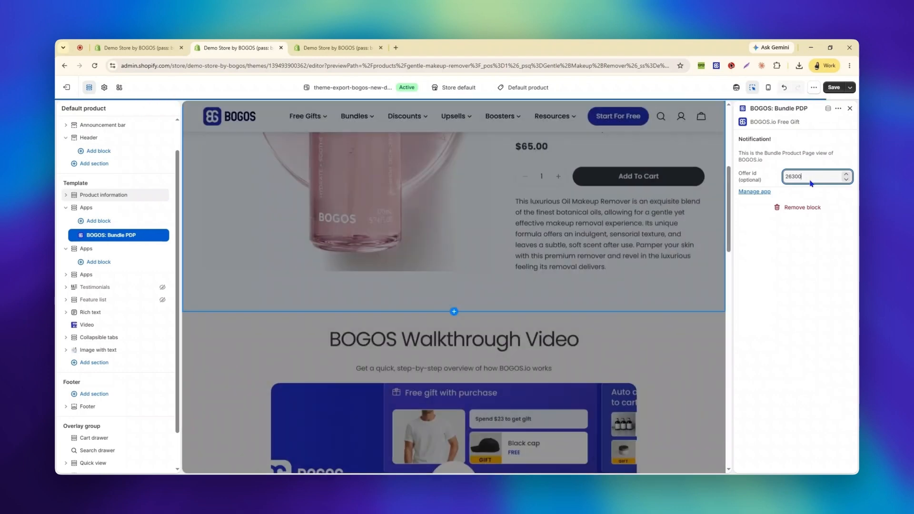
- Test the bundle block in the theme preview by adding Micellar Makeup Remover, Eye Makeup Remover and Green Tea Hydrating Cleanser
scroll(712, 270, down, 3)
scroll(712, 262, down, 3)
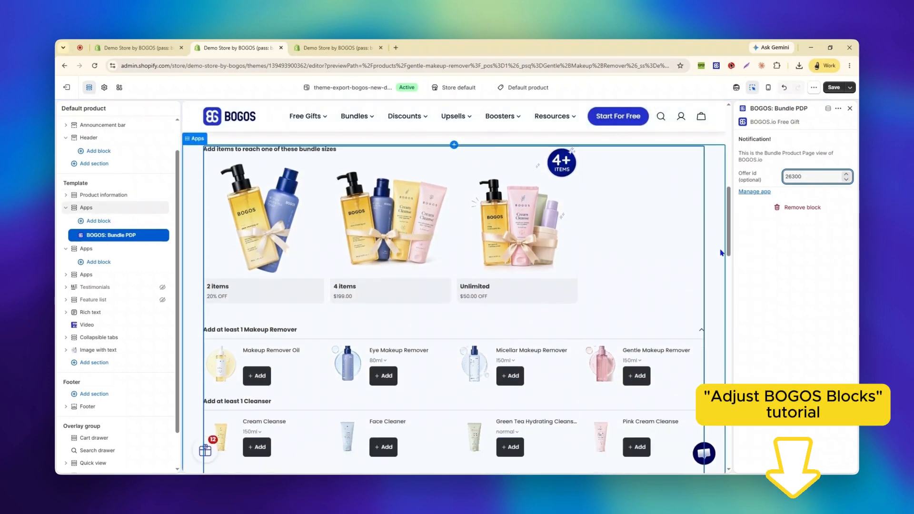
click(383, 292)
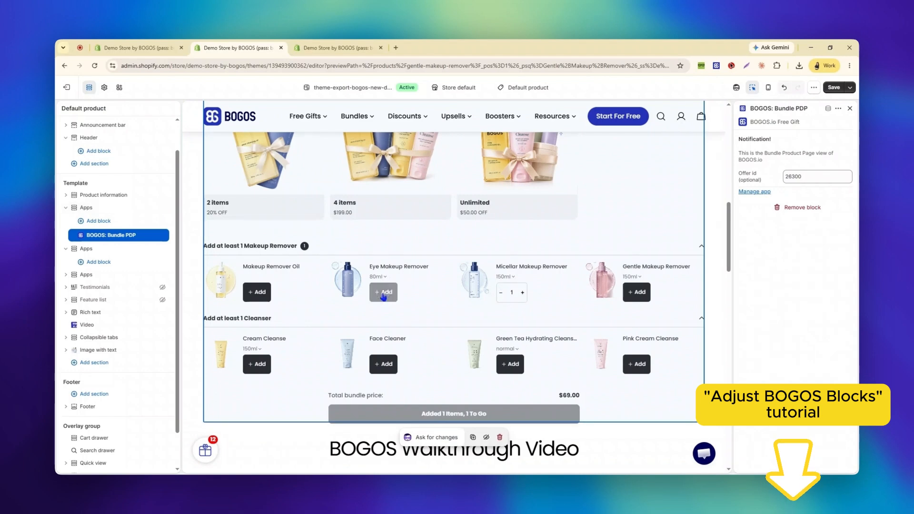
click(510, 364)
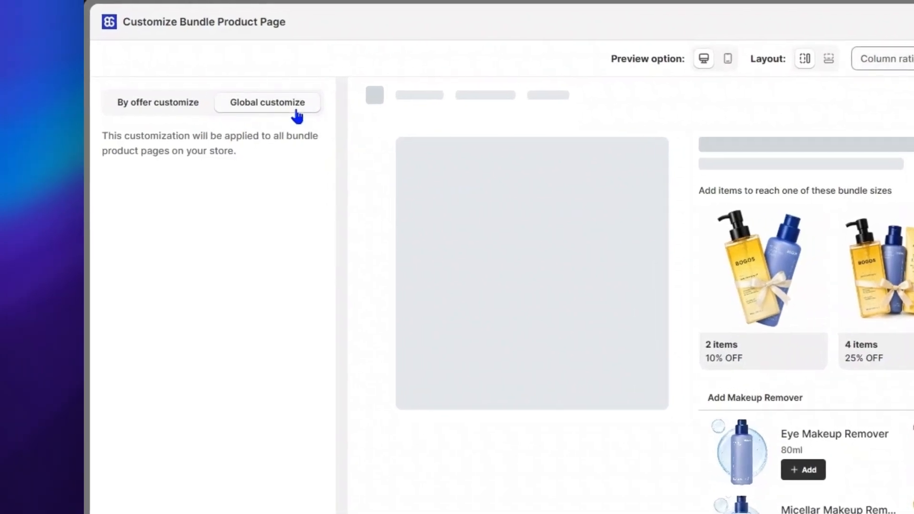
- Switch to the by-offer customization and browse the products in the Cosmetics Kit widget on the included product preview
click(169, 107)
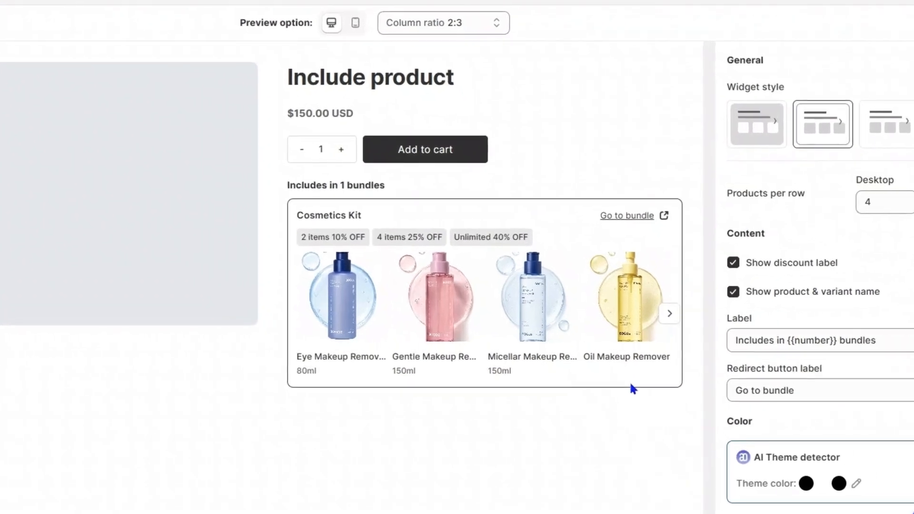
click(674, 315)
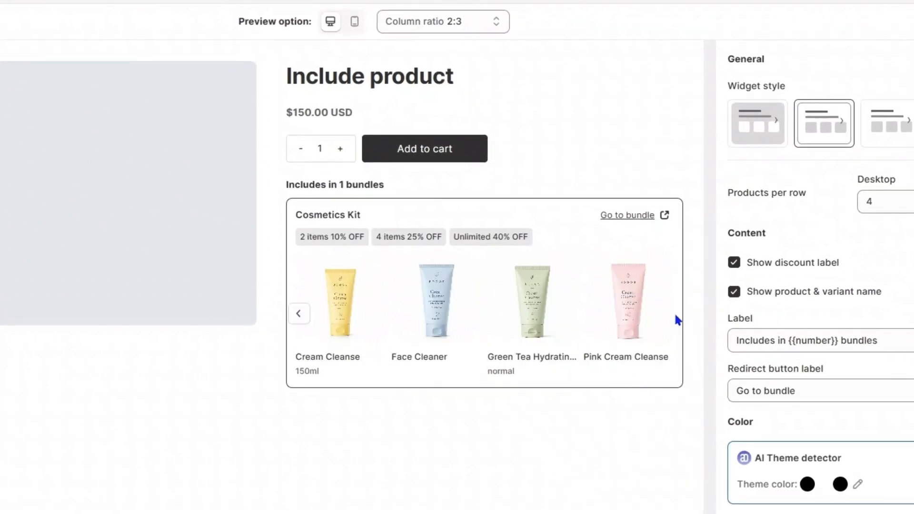
click(297, 314)
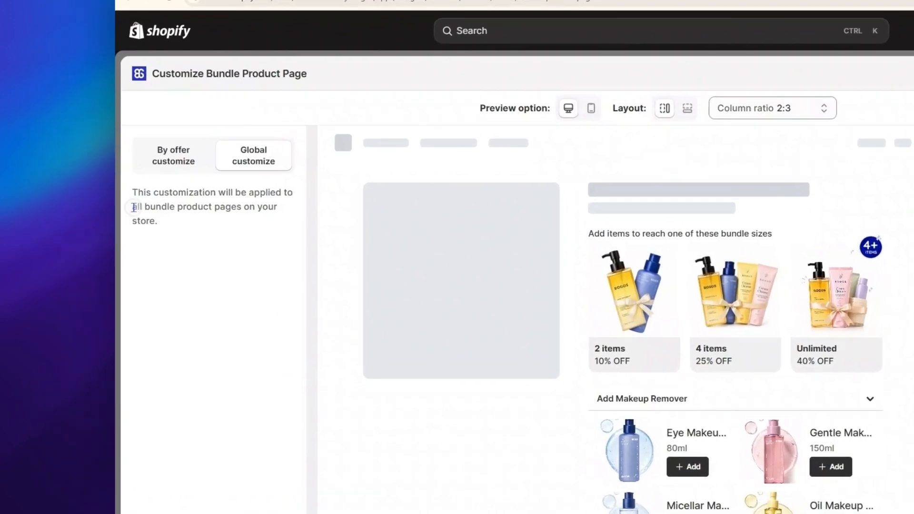
- In the global customization for all bundle product pages, set the color theme to Green
drag(68, 220, 88, 231)
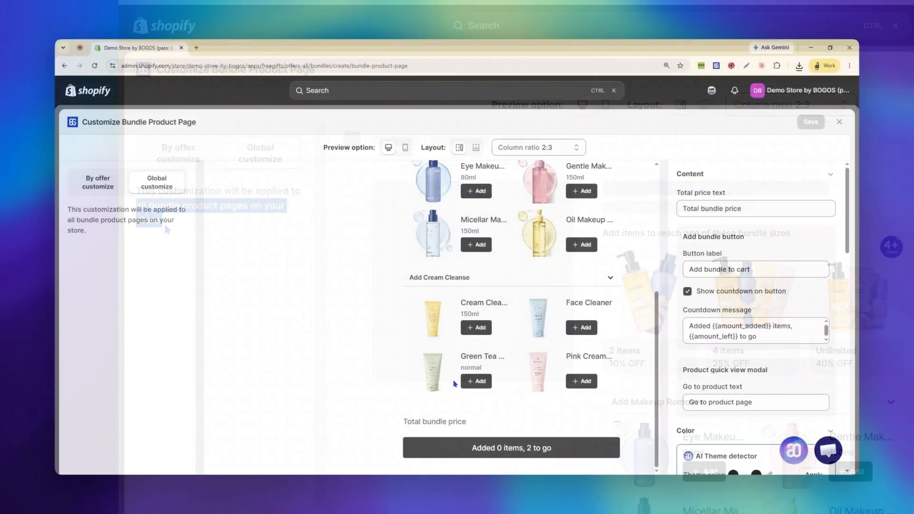
drag(381, 378, 476, 375)
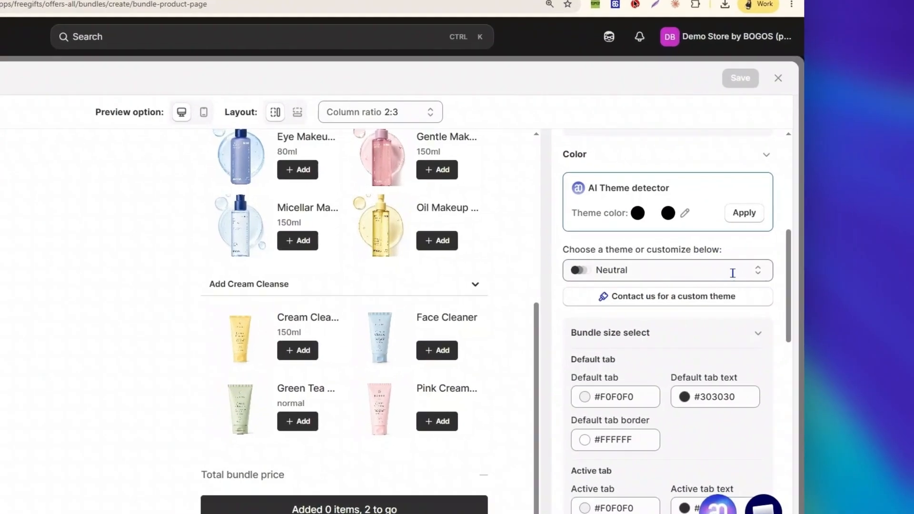
click(724, 271)
click(645, 331)
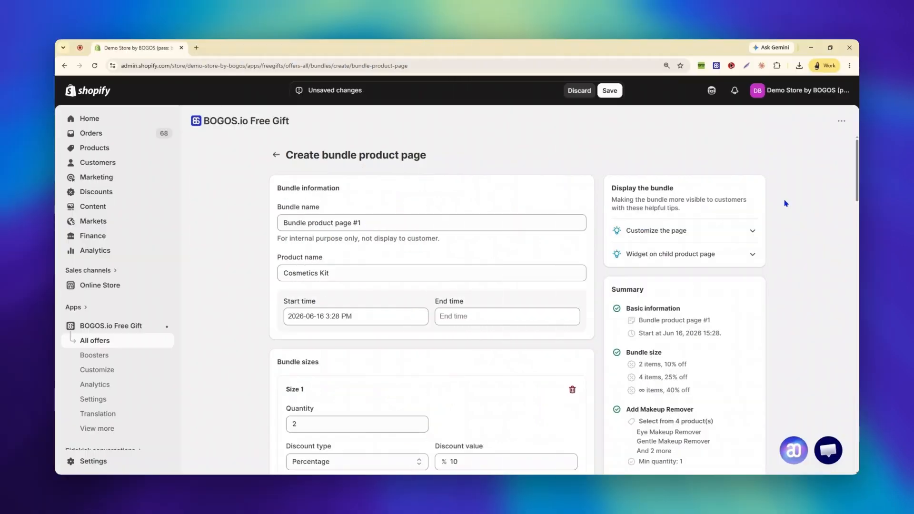
- Open the global customization from the Customize the page tip of the bundle offer, and close the customization window
drag(626, 230, 691, 231)
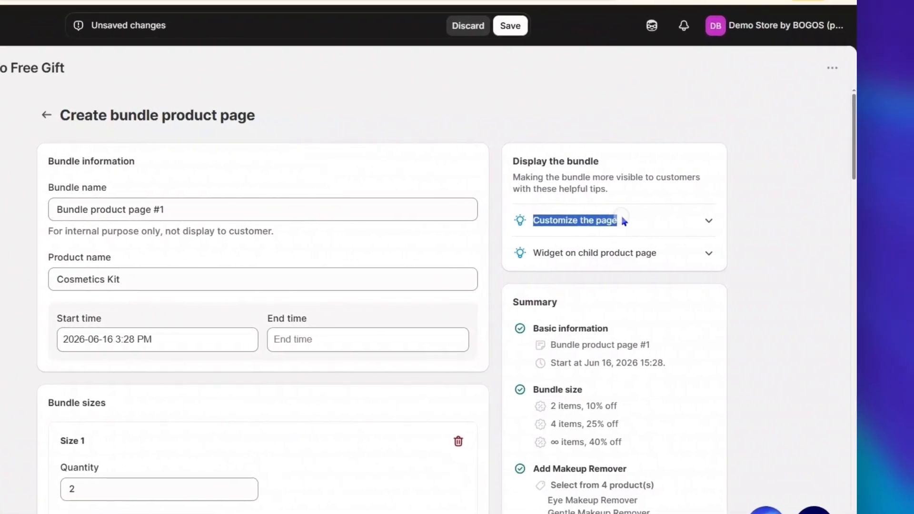
click(700, 232)
click(703, 221)
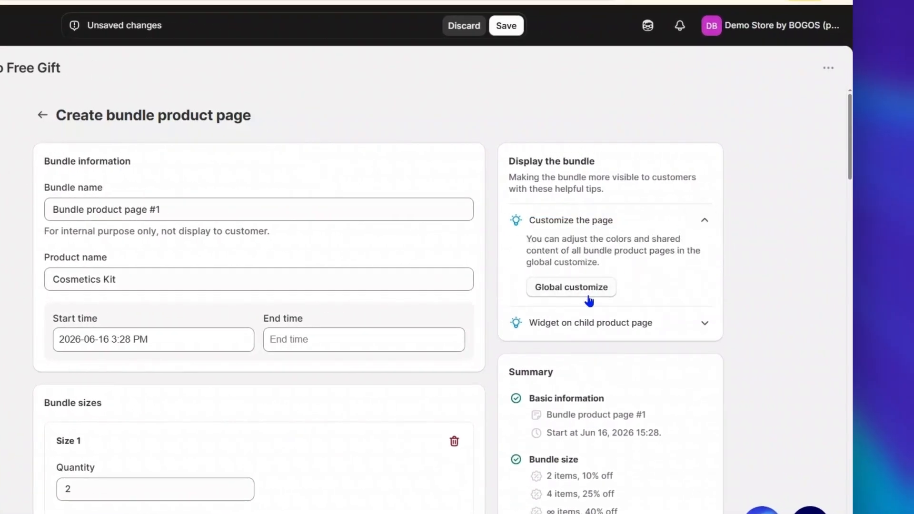
click(583, 297)
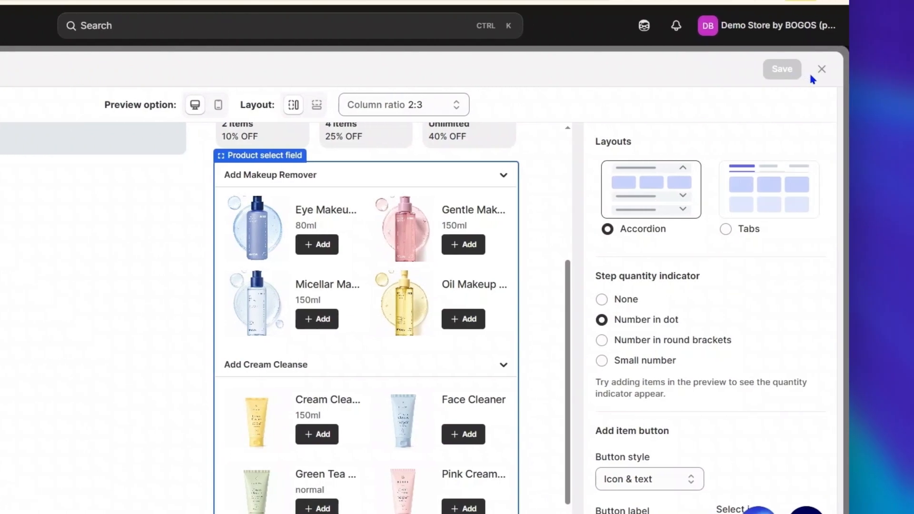
click(817, 71)
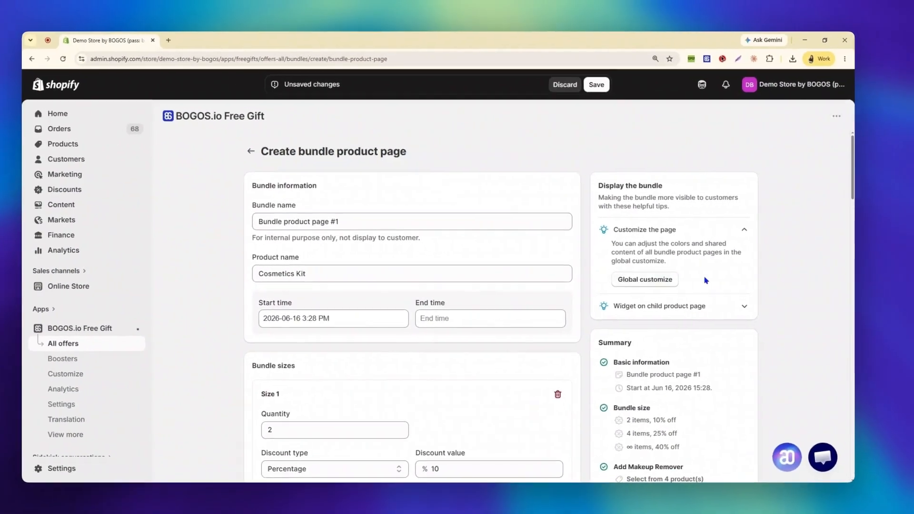
- Open the customization from the bundle sizes section and review the Pack select field, Product select field, Add Makeup Remover and Add Cream Cleanse settings
scroll(597, 328, down, 15)
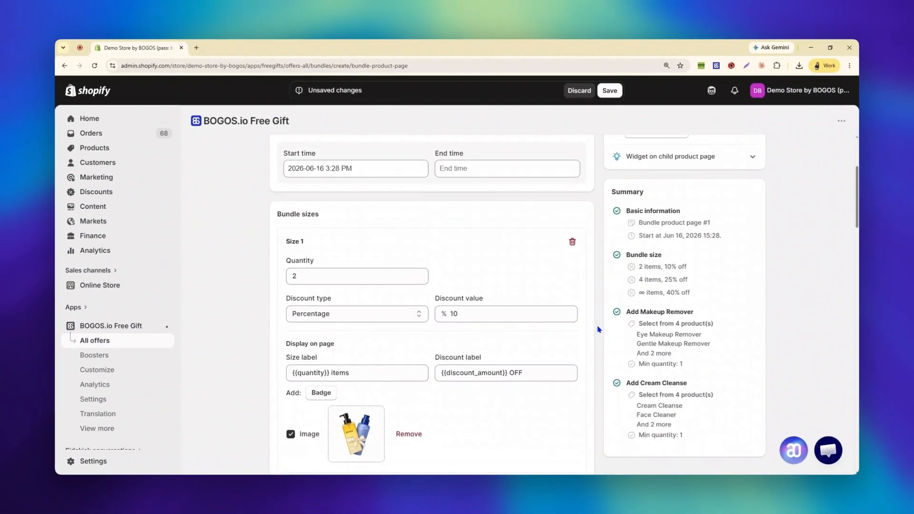
scroll(593, 329, down, 2)
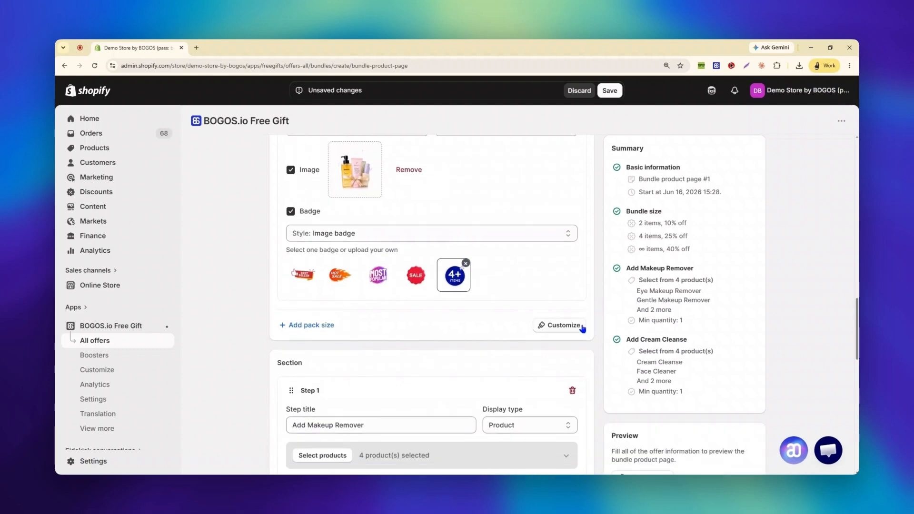
click(565, 329)
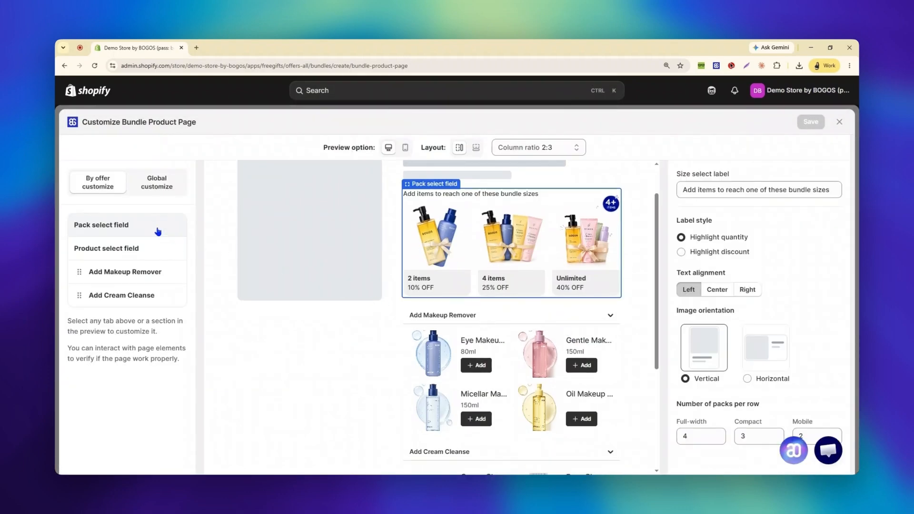
click(151, 255)
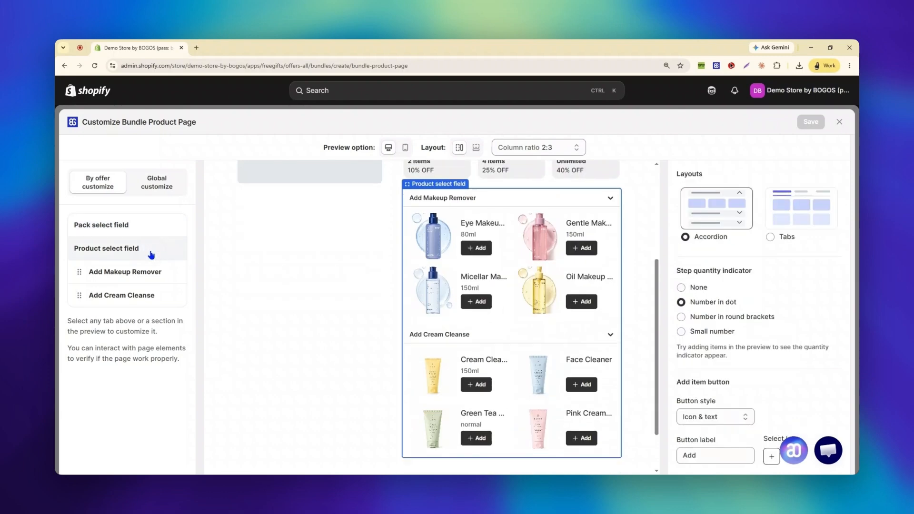
click(168, 278)
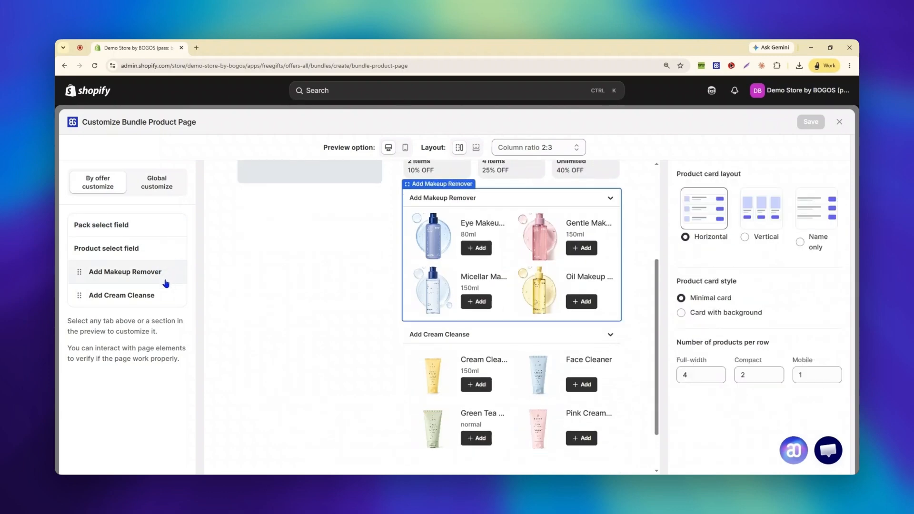
click(169, 300)
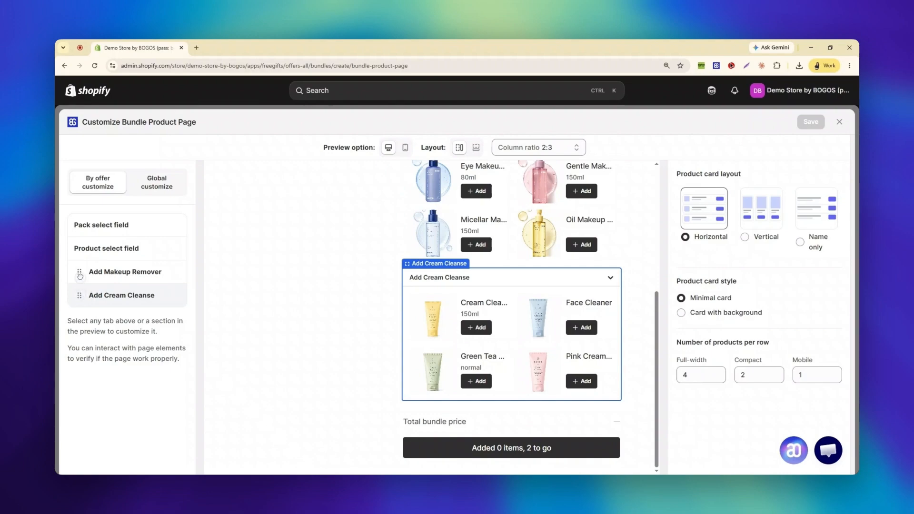
drag(80, 276, 79, 269)
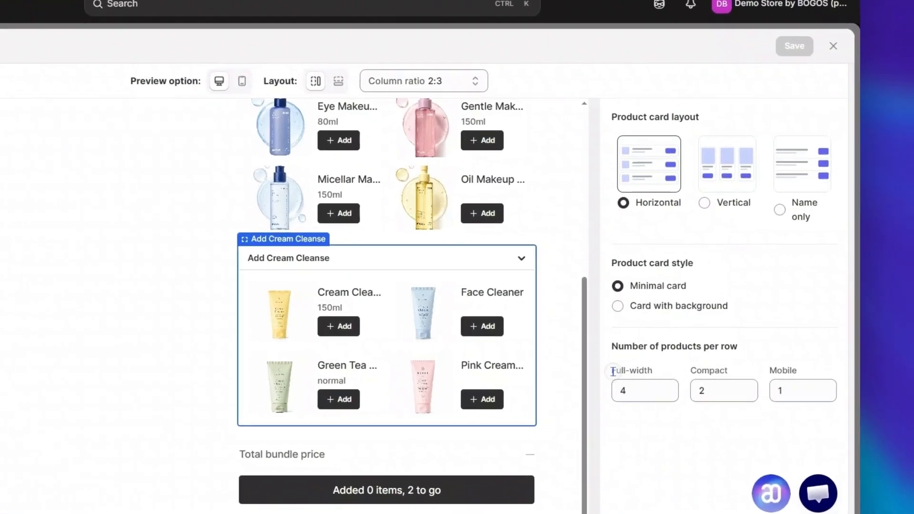
- Switch to the full-width layout and set the Add Cream Cleanse step to 3 products per row for full-width
drag(677, 360, 708, 362)
click(708, 362)
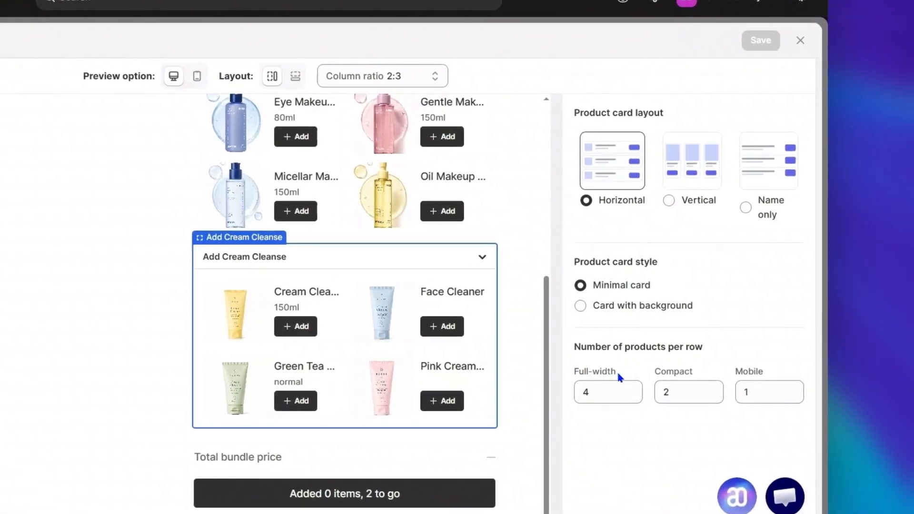
click(293, 77)
click(593, 385)
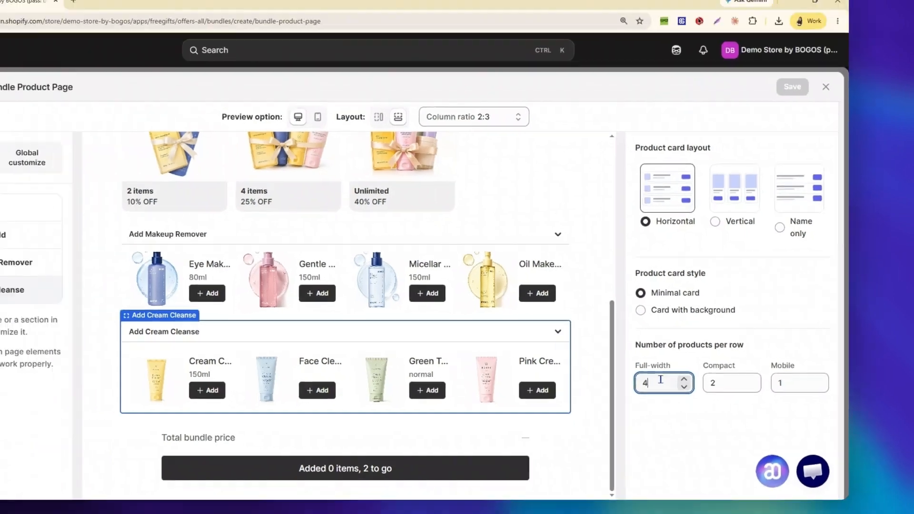
key(BackSpace)
text(3)
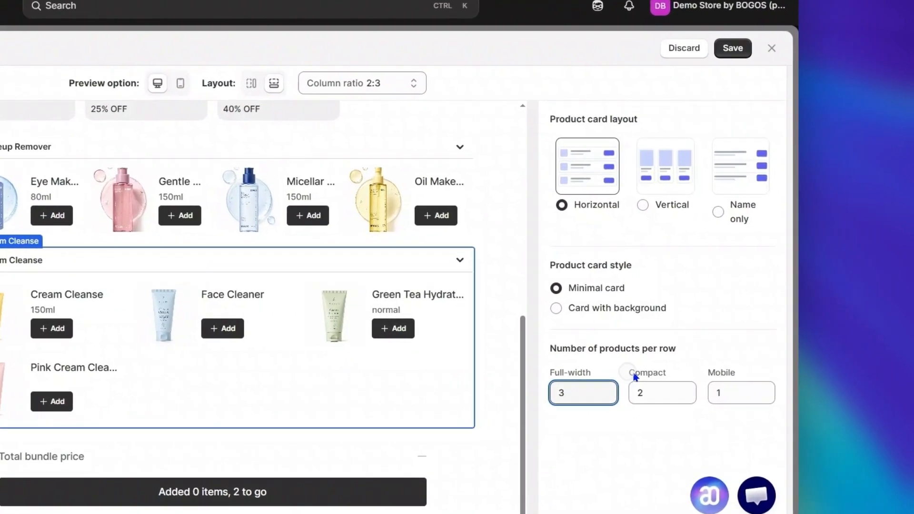
- Return to the side-by-side layout and set the Add Cream Cleanse step to 1 product per row for compact
drag(734, 360, 764, 361)
click(768, 357)
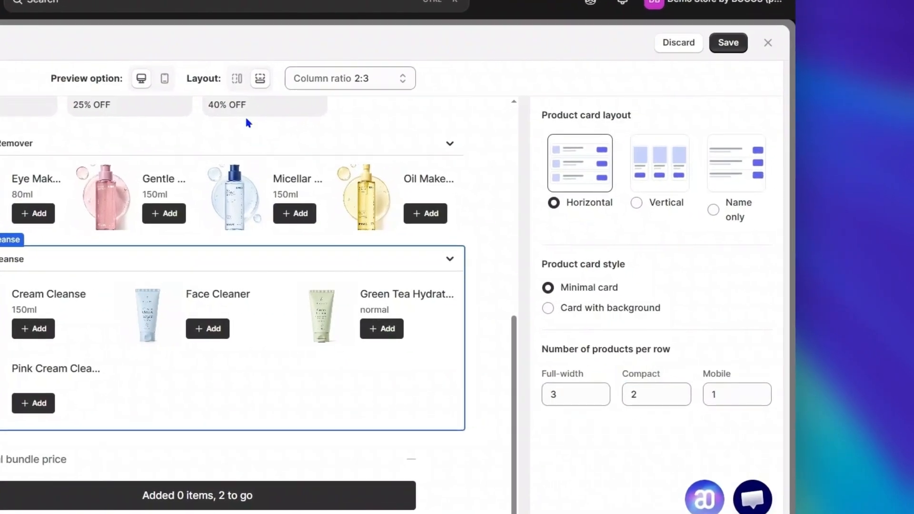
click(238, 81)
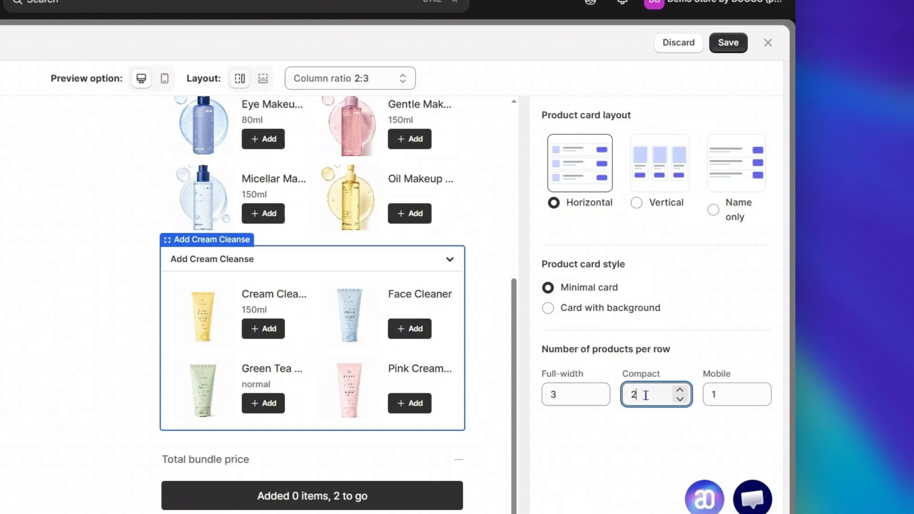
key(BackSpace)
text(1)
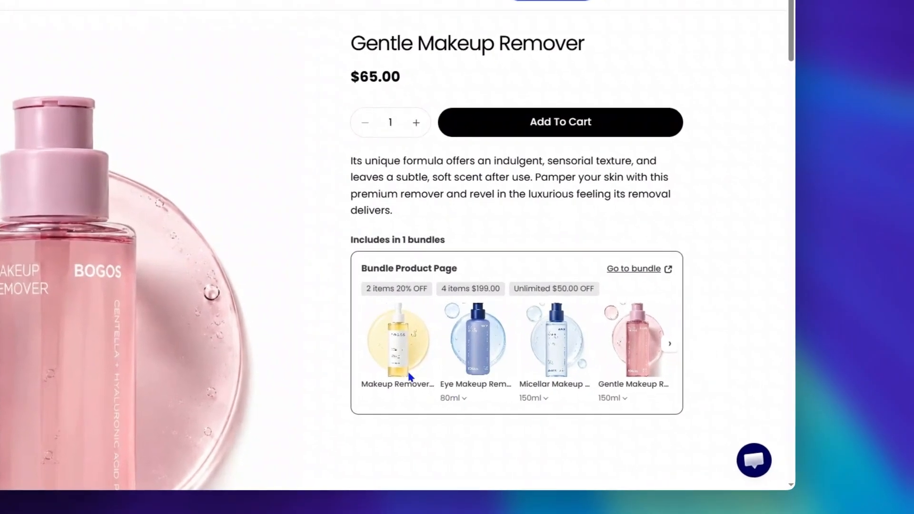
- Browse the bundled products in the widget on the Gentle Makeup Remover storefront page and follow its link to the bundle
click(671, 345)
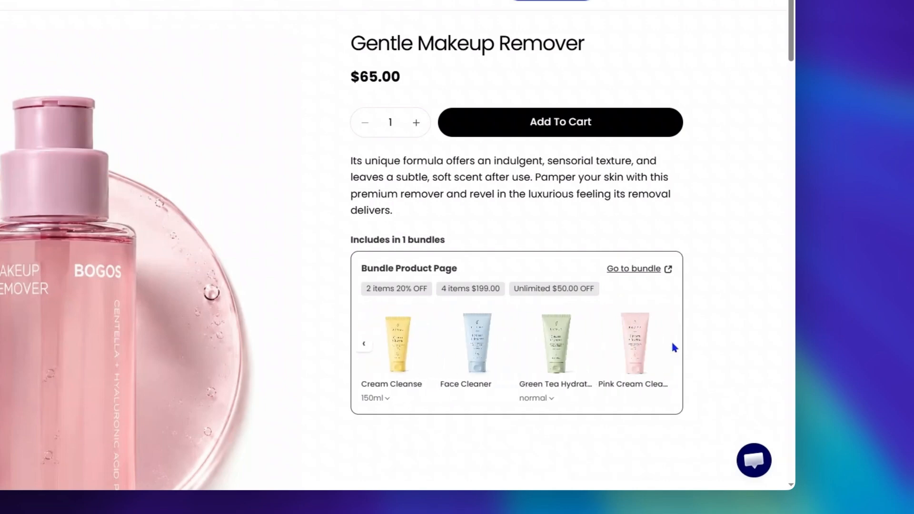
click(362, 346)
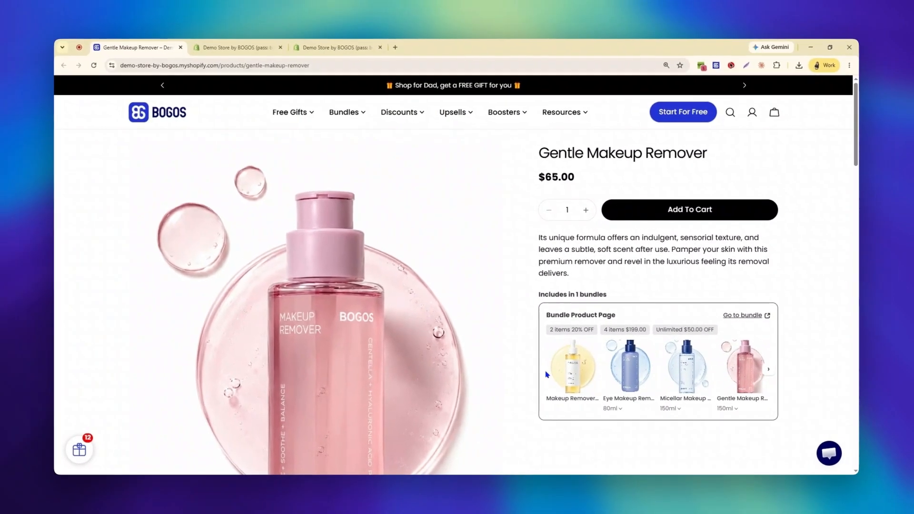
click(766, 316)
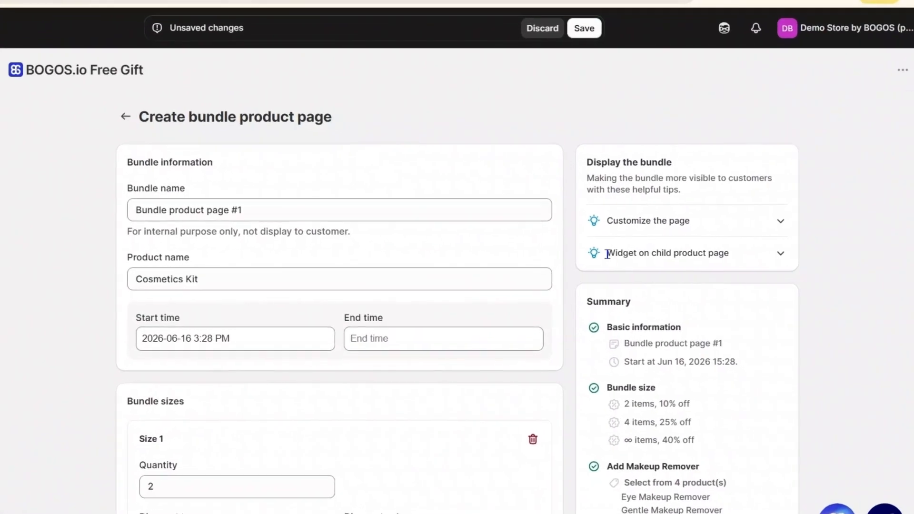
- Enable the bundle widget on the child products' pages
drag(608, 254, 737, 257)
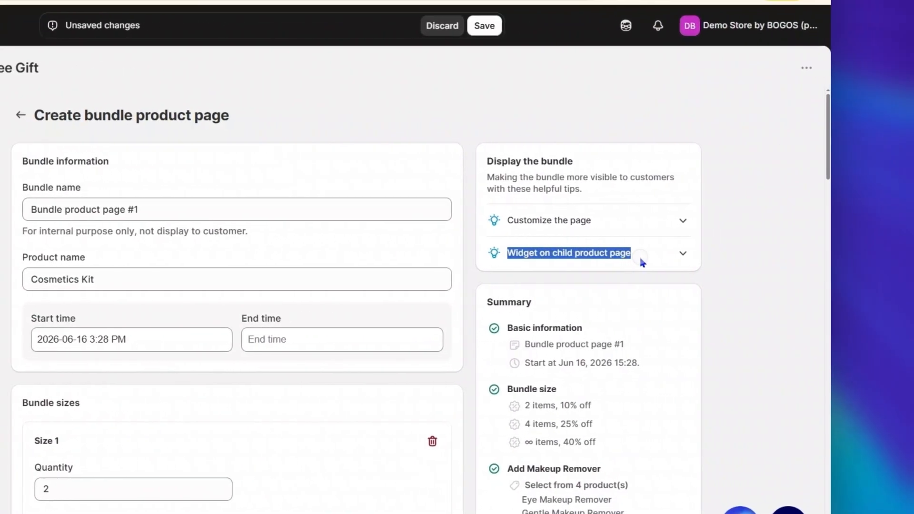
click(738, 256)
click(660, 257)
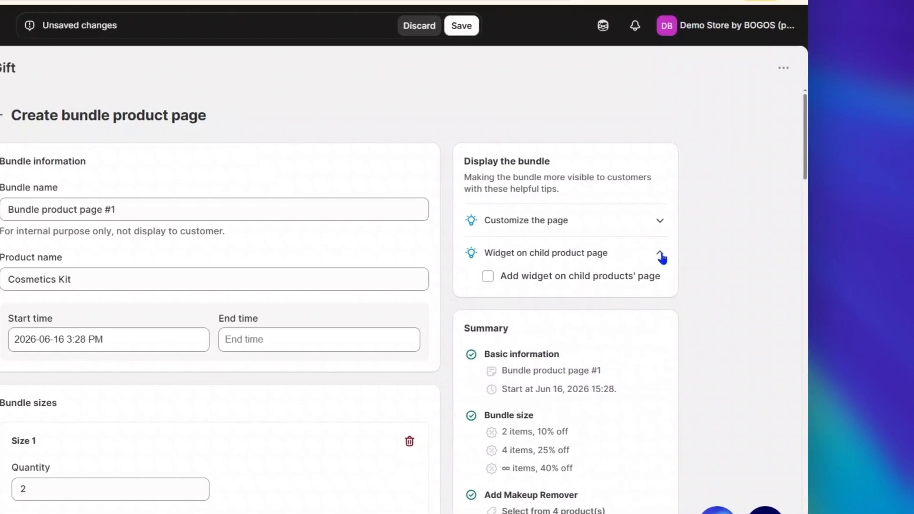
click(563, 284)
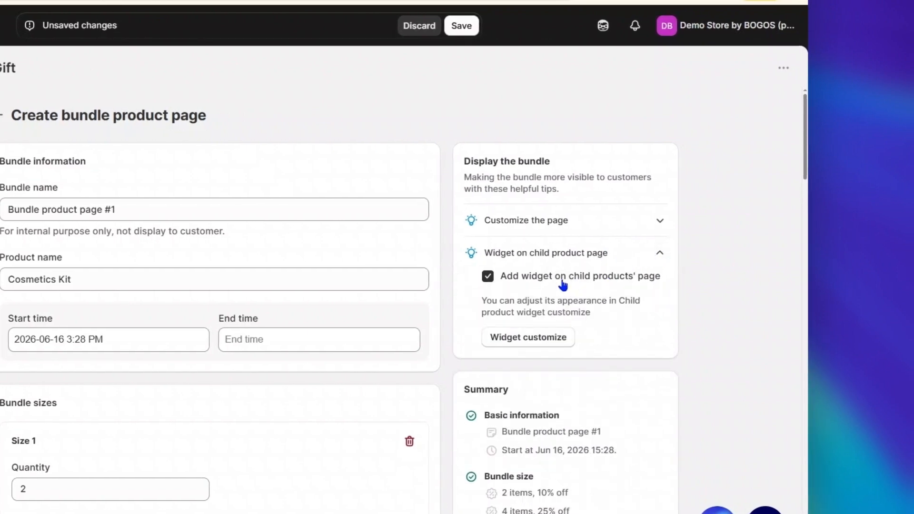
- Open the child product widget customization, try the third widget style, and choose the first, shaded style
click(564, 339)
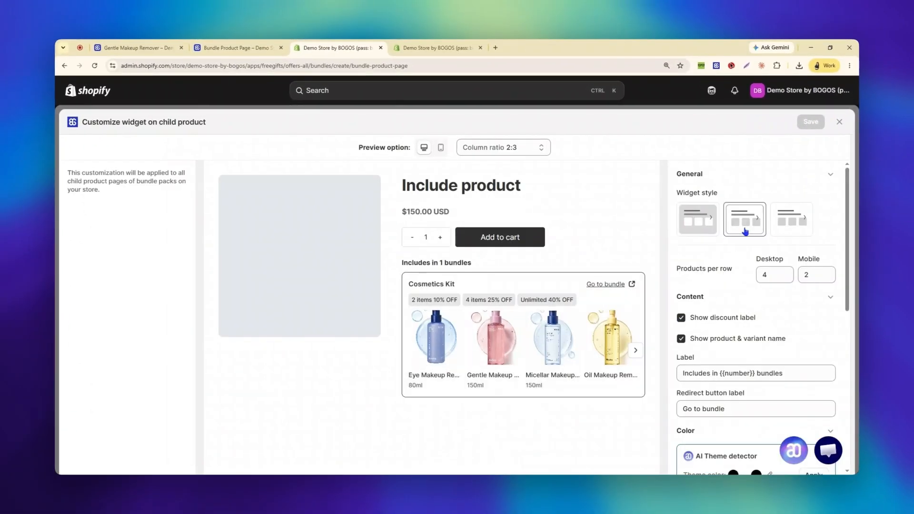
click(784, 228)
click(692, 230)
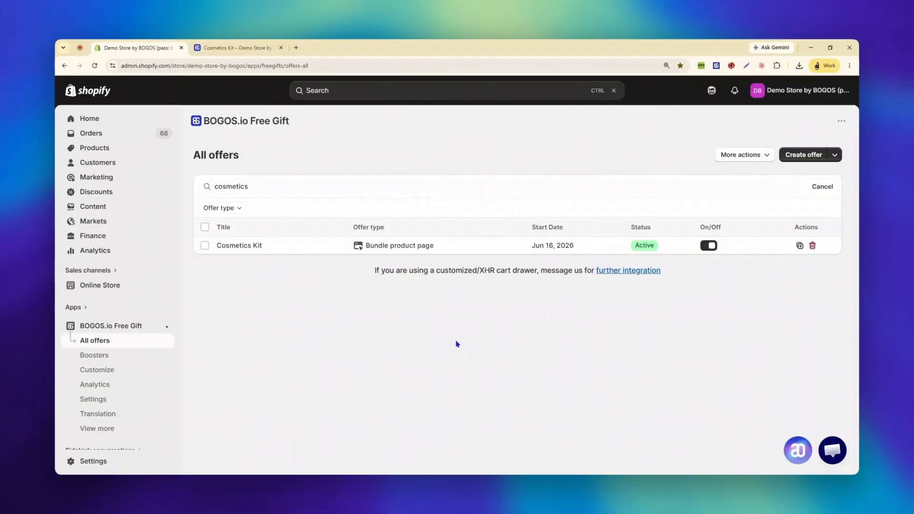
- Open the Cosmetics Kit offer and save its product details with a description and a gift box image
click(318, 251)
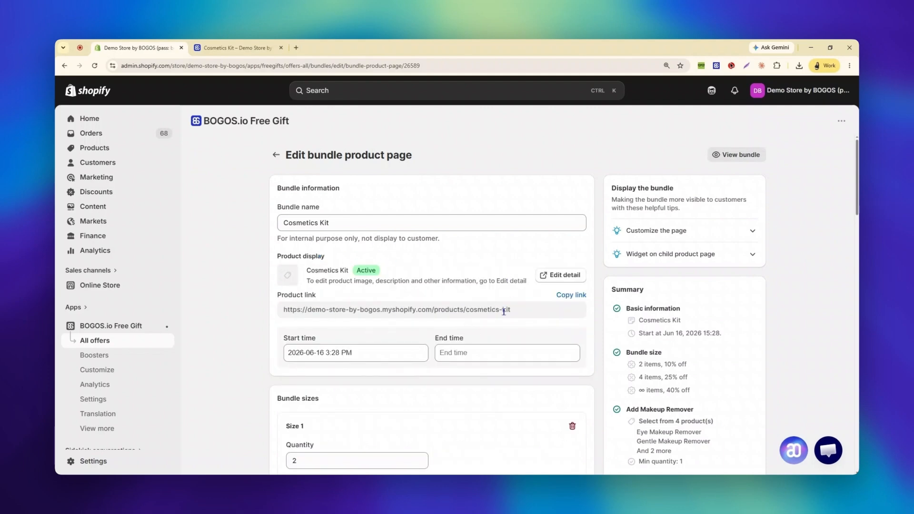
click(553, 280)
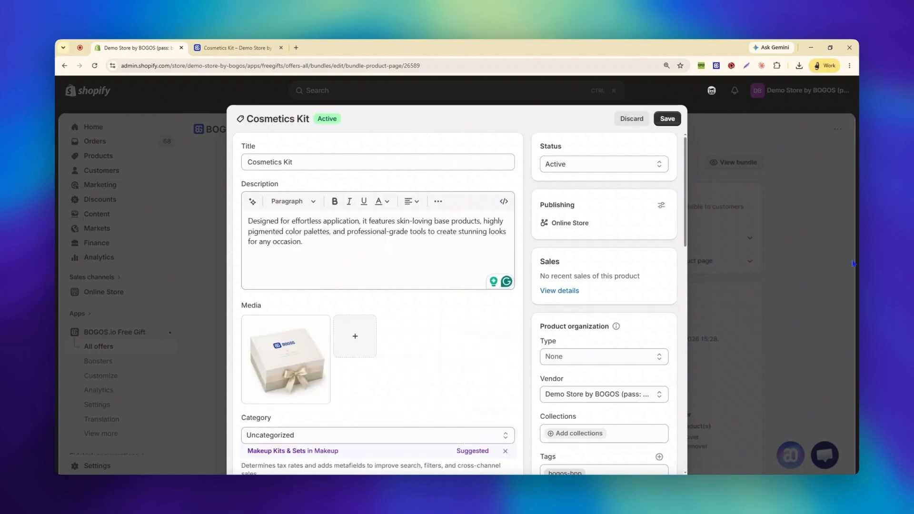
click(673, 122)
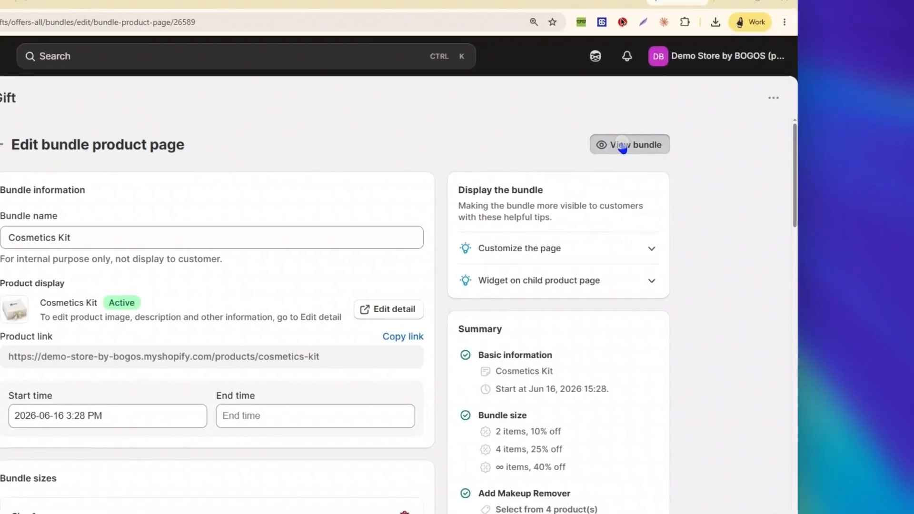
- View the Cosmetics Kit bundle on the online store and add Eye Makeup Remover and Gentle Makeup Remover to it
click(622, 146)
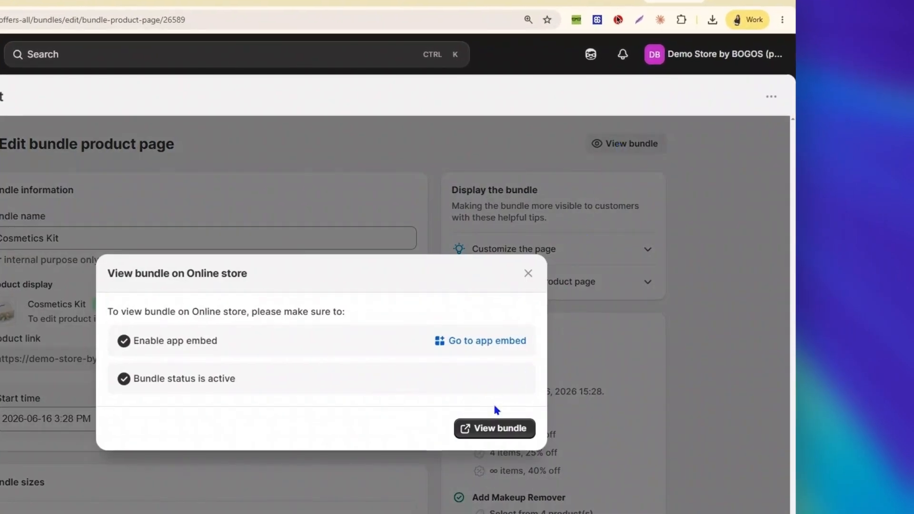
click(480, 428)
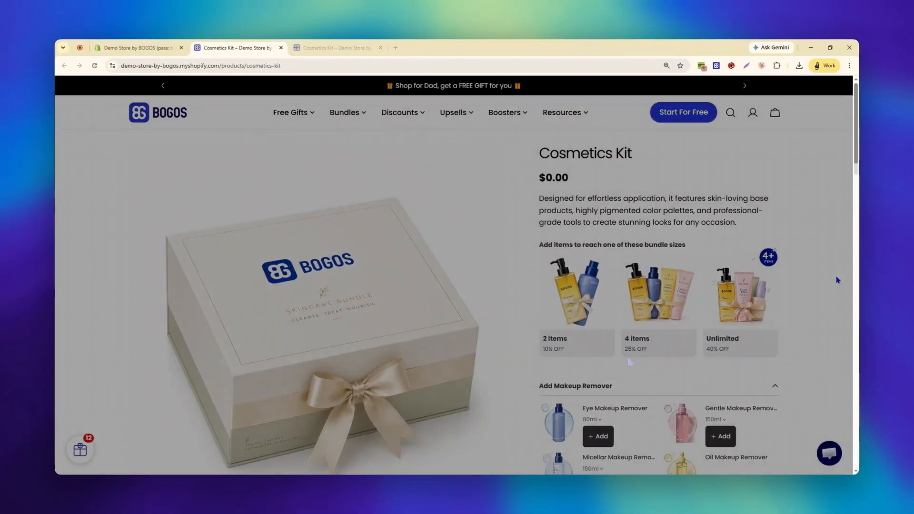
scroll(836, 279, down, 2)
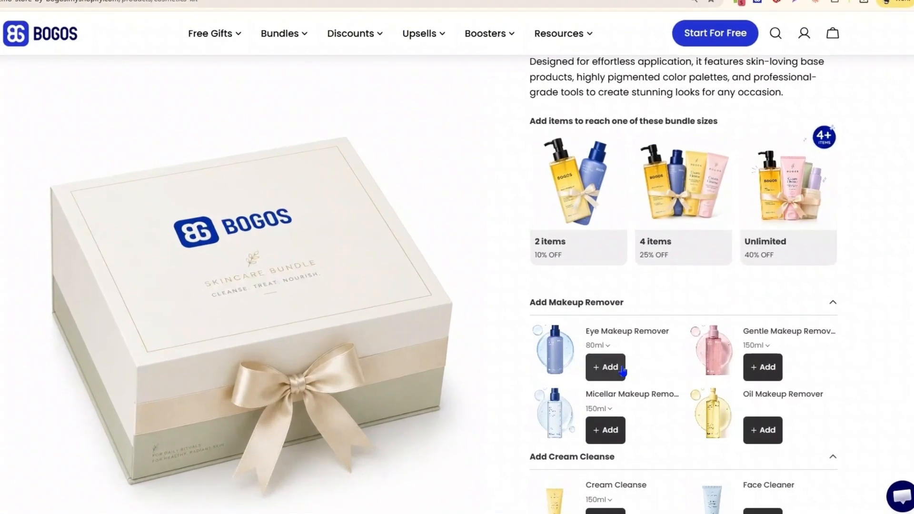
click(598, 352)
click(729, 352)
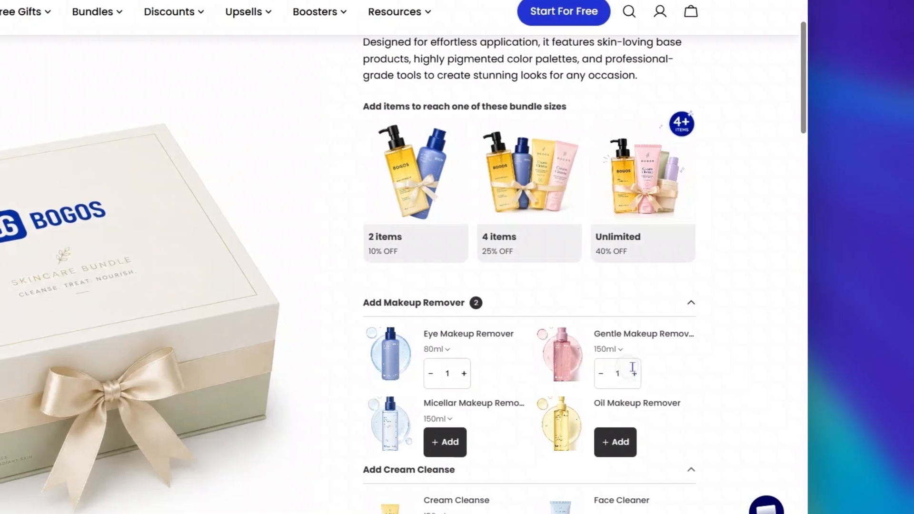